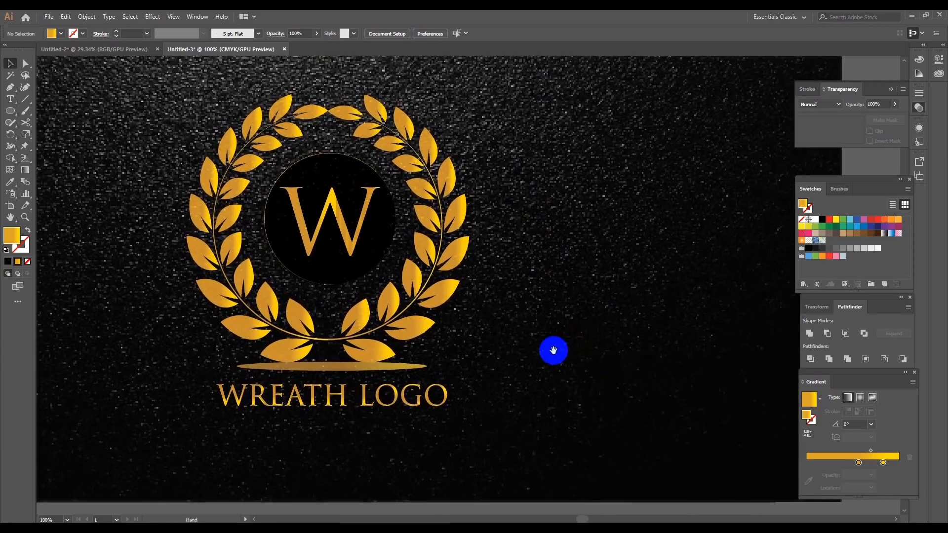
pyautogui.moveTo(553, 350); pyautogui.dragTo(618, 378)
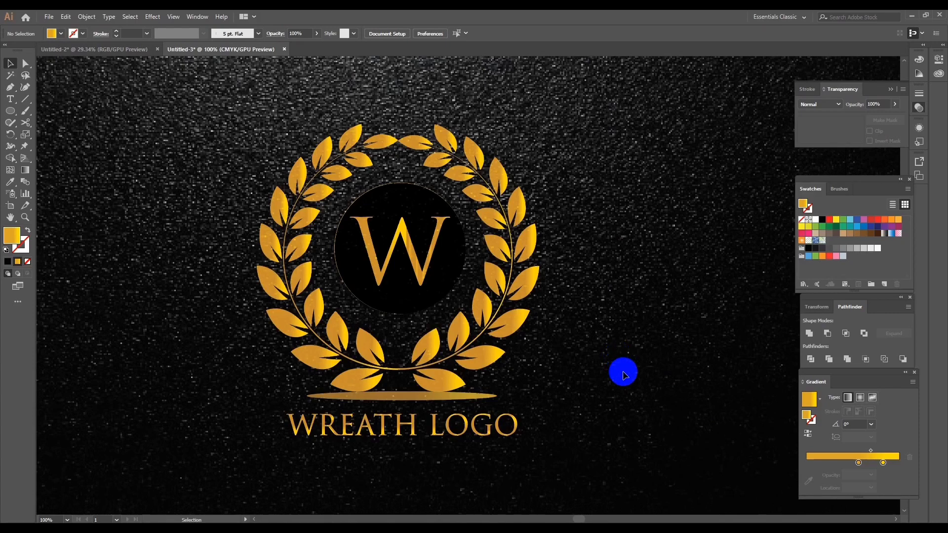
pyautogui.moveTo(623, 372); pyautogui.dragTo(587, 364)
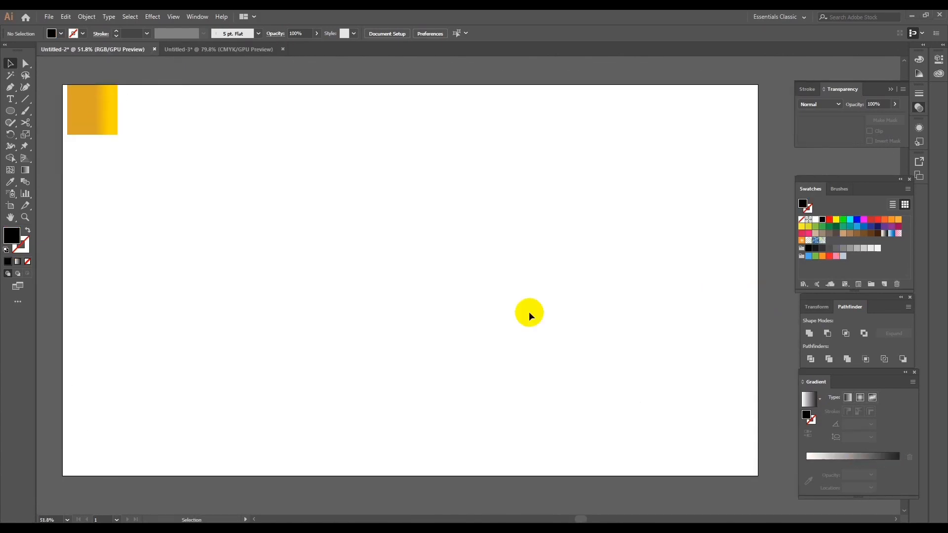
# - Draw a black ellipse about 143 by 233 px and convert its top and bottom anchor points to corners
pyautogui.click(9, 114)
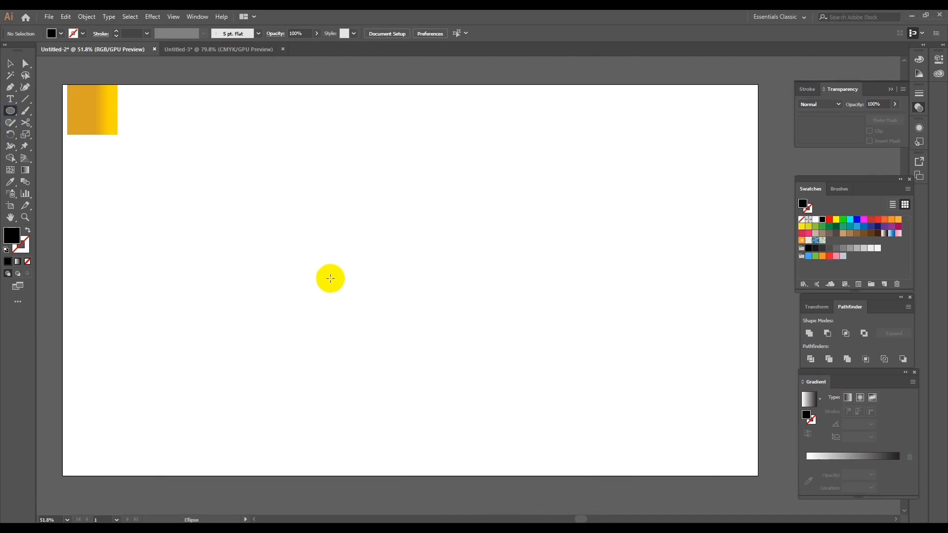
pyautogui.moveTo(334, 267); pyautogui.dragTo(386, 352)
pyautogui.click(25, 63)
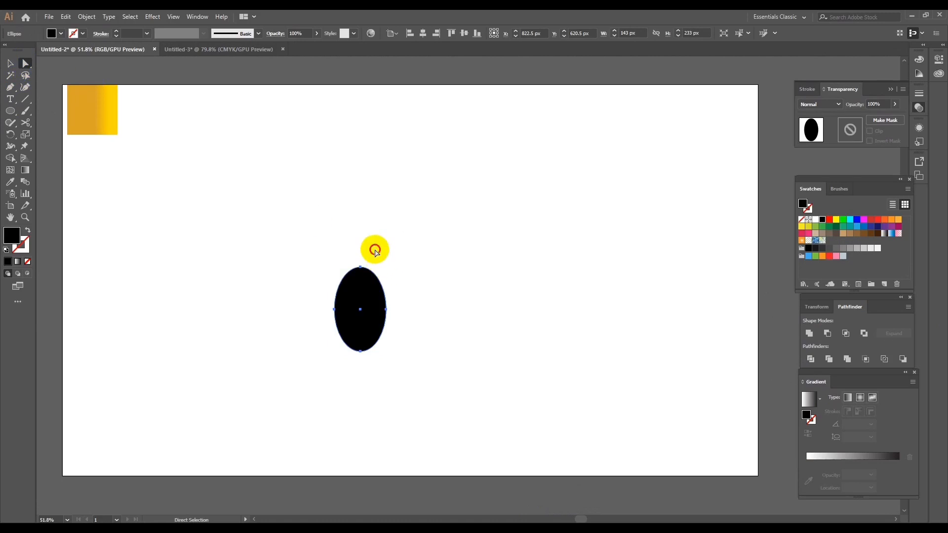
pyautogui.click(375, 251)
pyautogui.moveTo(361, 268); pyautogui.dragTo(363, 271)
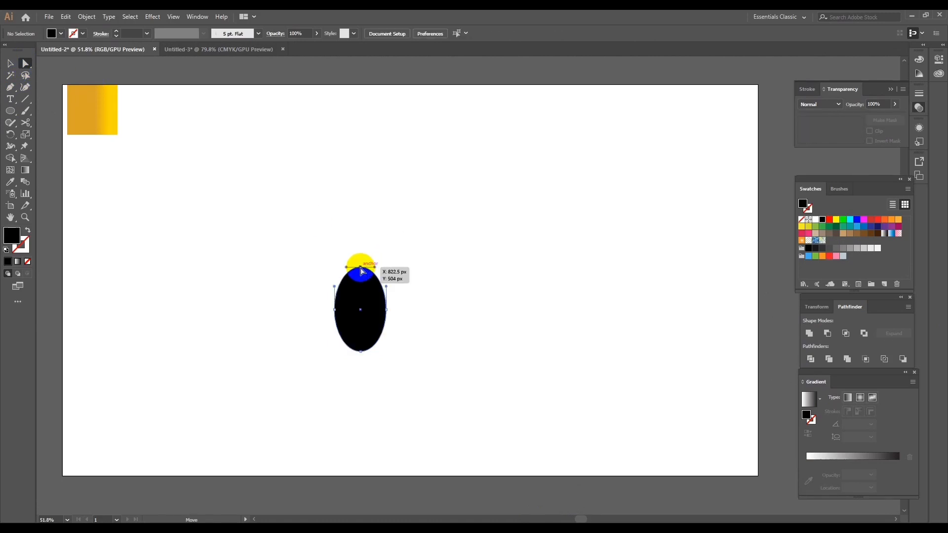
pyautogui.keyDown('shift'); pyautogui.click(360, 353); pyautogui.keyUp('shift')
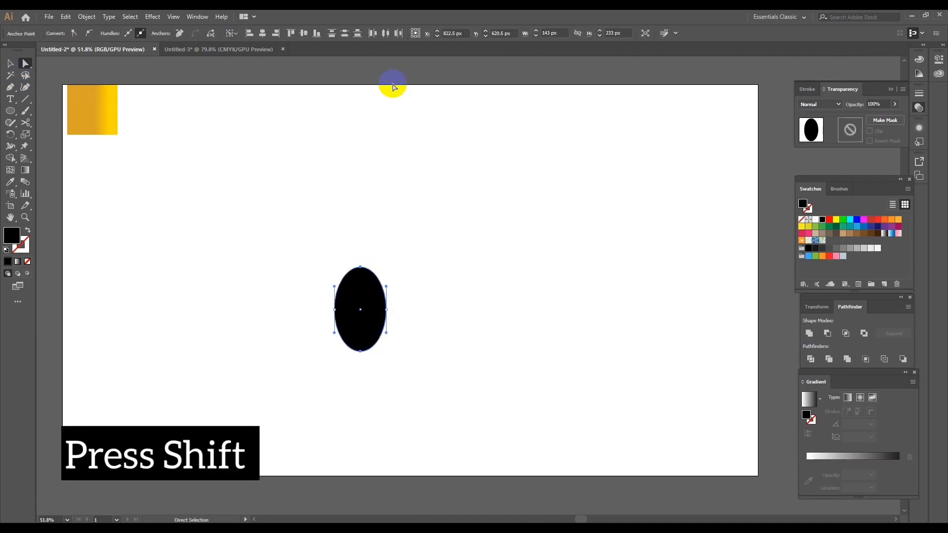
pyautogui.click(73, 33)
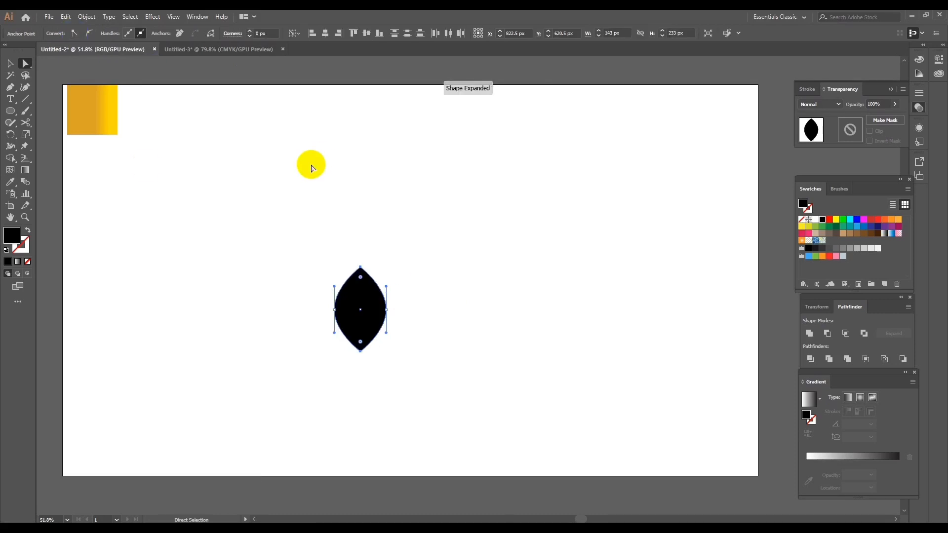
pyautogui.click(9, 65)
pyautogui.click(343, 174)
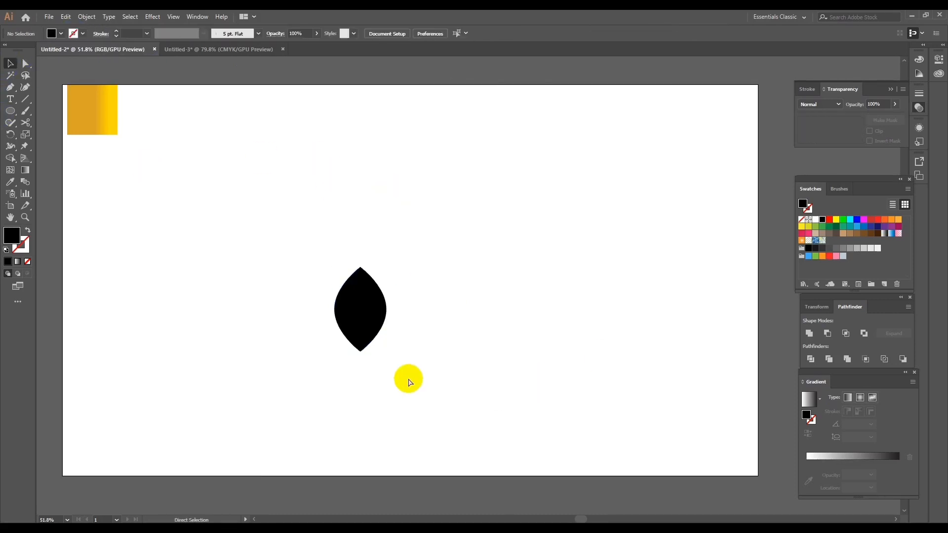
# - Nudge the leaf shape's left anchor point down to Y 627.5 px
pyautogui.scroll(1, 351, 277)
pyautogui.click(25, 65)
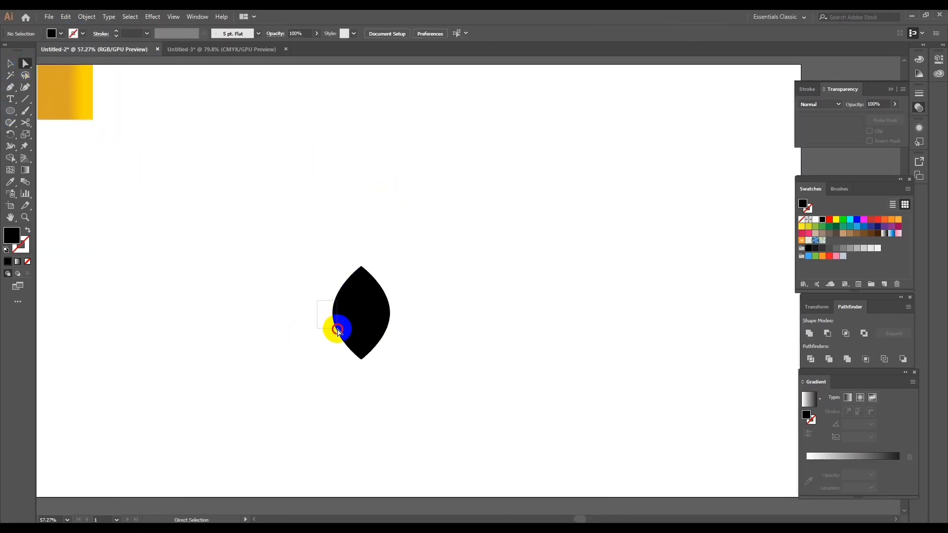
pyautogui.click(333, 314)
pyautogui.press('Down')
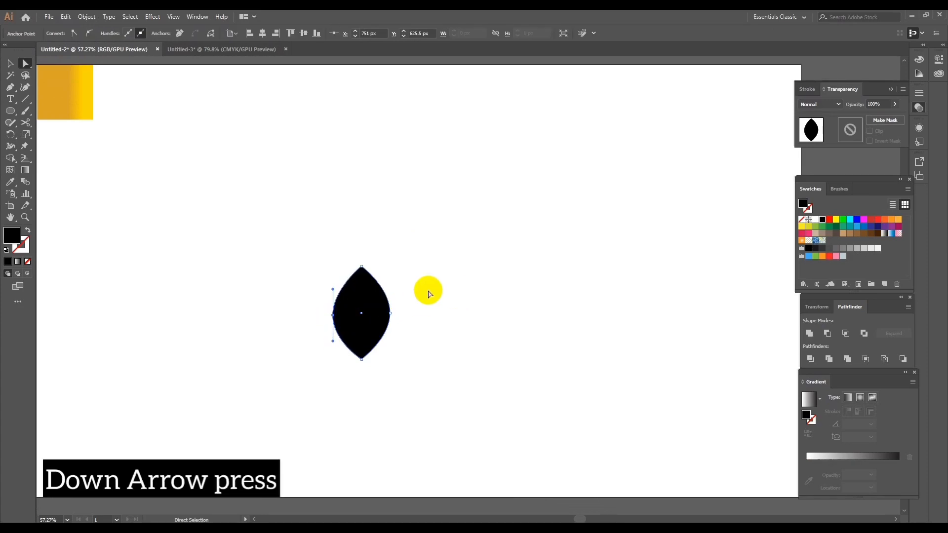
pyautogui.click(10, 64)
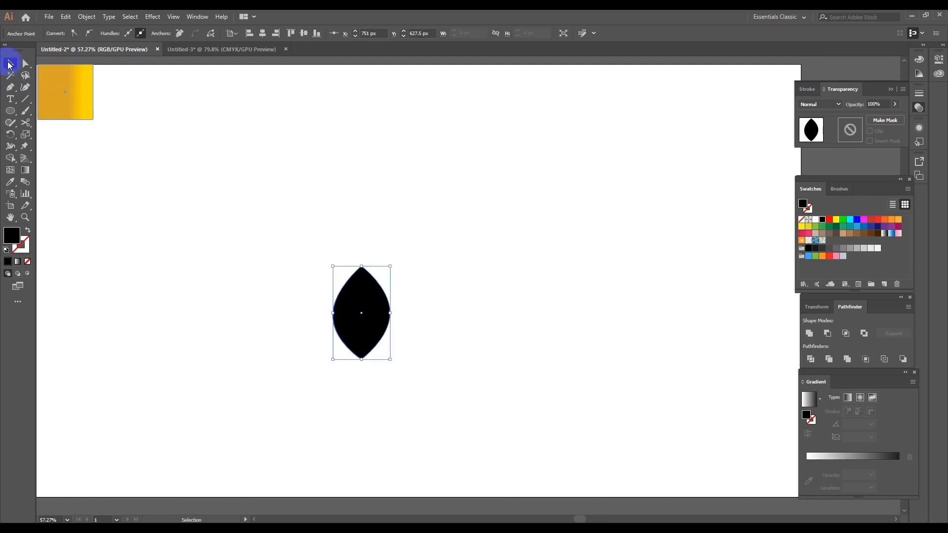
pyautogui.click(257, 220)
# - Draw a narrow curved vein shape with the Pen tool, running from just below the leaf's bottom tip to its centre
pyautogui.click(10, 89)
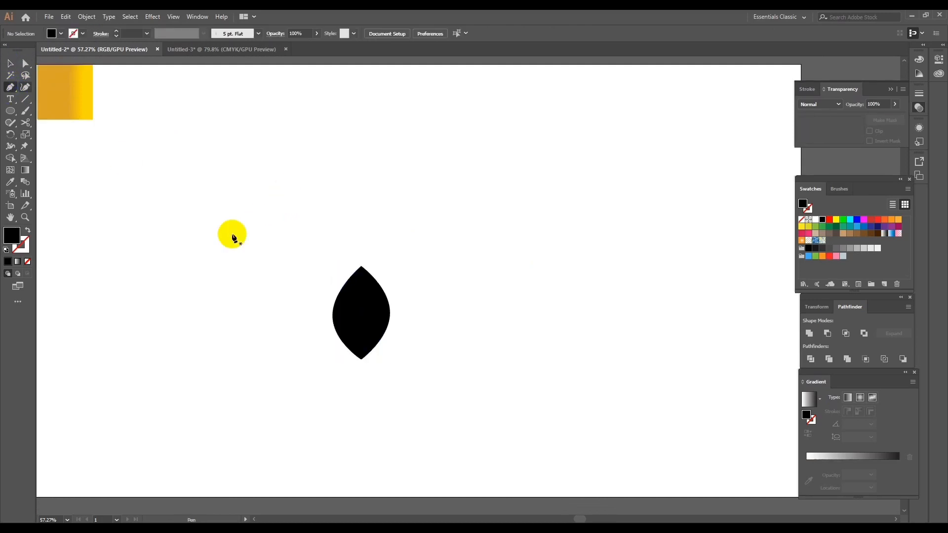
pyautogui.click(361, 378)
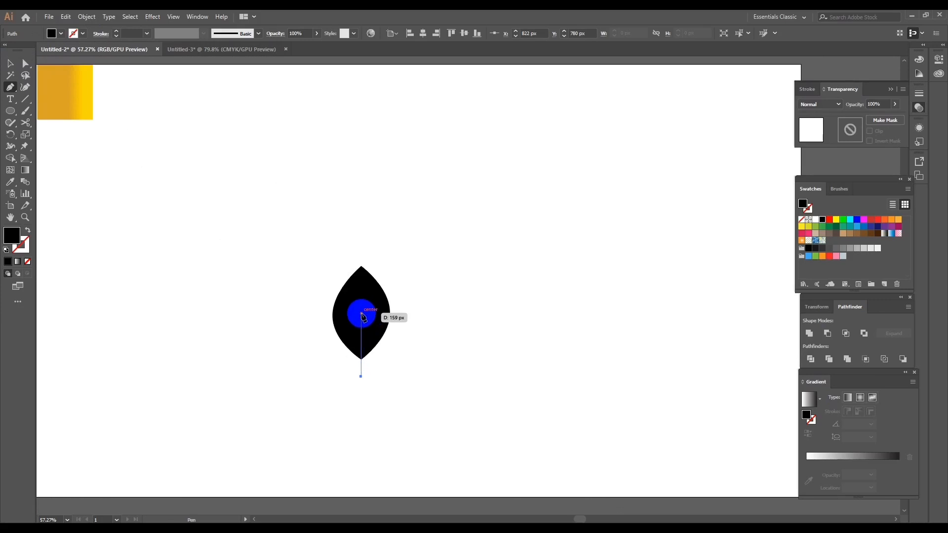
pyautogui.moveTo(361, 314); pyautogui.dragTo(369, 288)
pyautogui.click(362, 313)
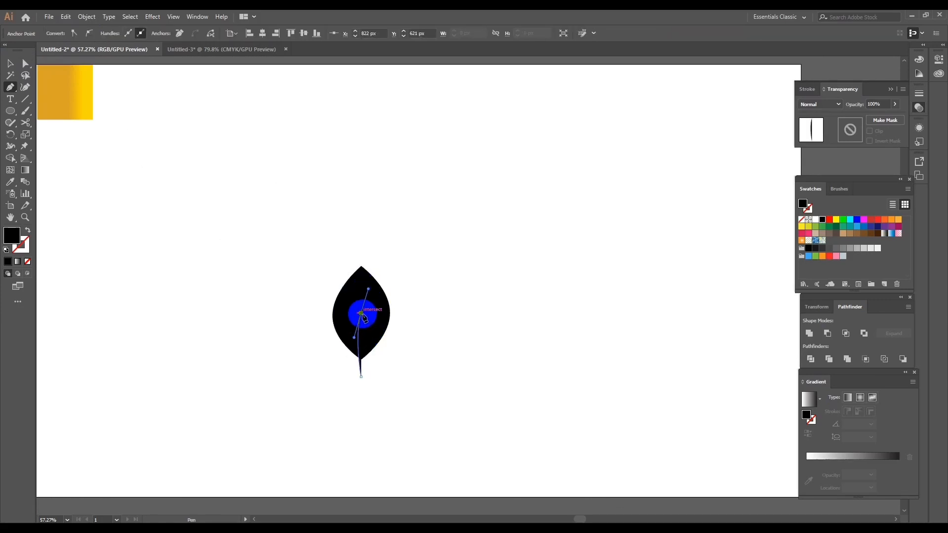
pyautogui.click(361, 314)
pyautogui.moveTo(367, 384); pyautogui.dragTo(365, 389)
pyautogui.click(361, 376)
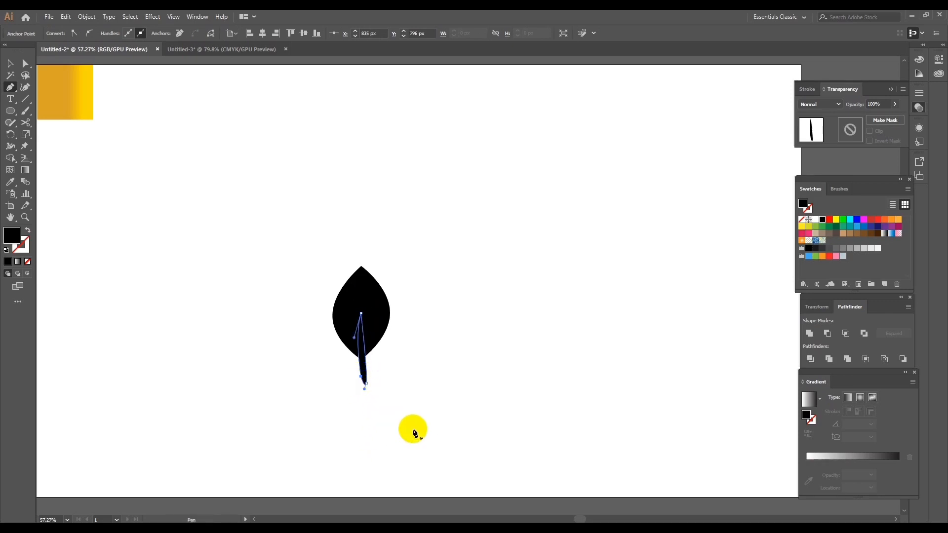
# - Subtract the vein shape from the leaf with the Pathfinder Minus Front operation
pyautogui.click(9, 64)
pyautogui.click(325, 198)
pyautogui.moveTo(305, 216); pyautogui.dragTo(478, 423)
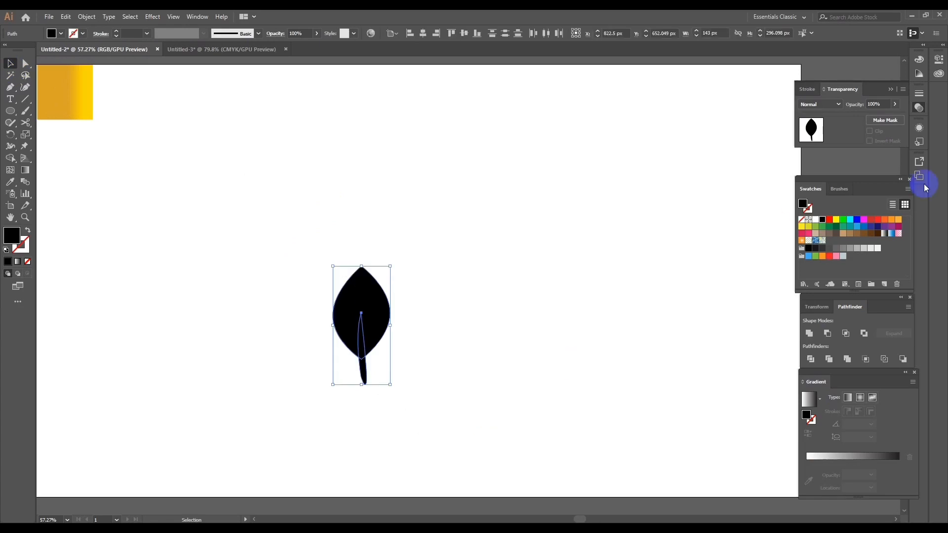
pyautogui.click(827, 334)
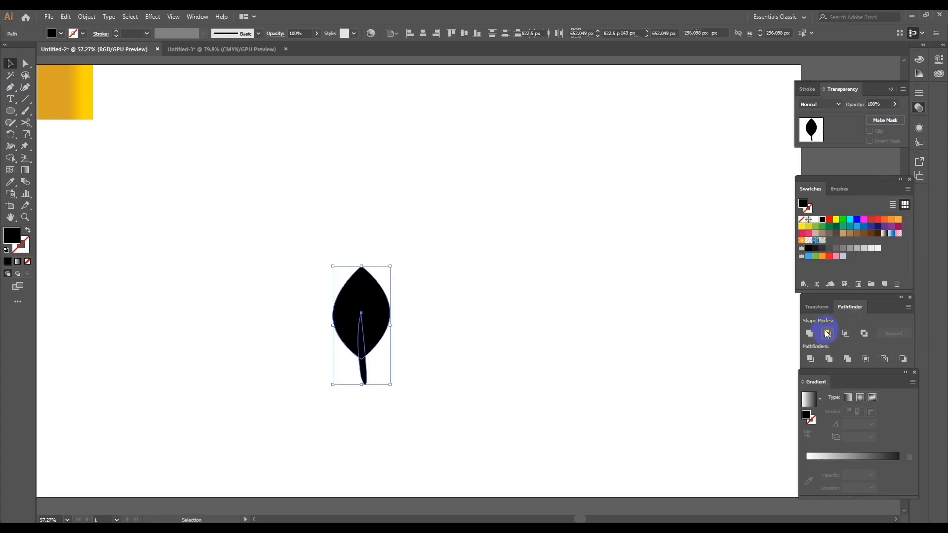
pyautogui.click(538, 216)
# - Rotate the leaf clockwise until its tip points right and move it to the lower-left area of the artboard
pyautogui.moveTo(244, 271); pyautogui.dragTo(389, 351)
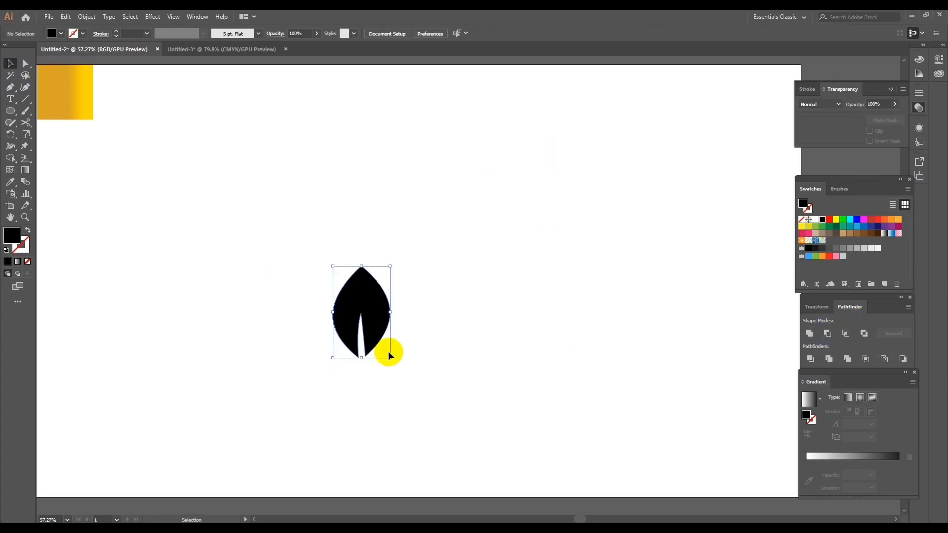
pyautogui.moveTo(345, 257); pyautogui.dragTo(413, 284)
pyautogui.moveTo(350, 316); pyautogui.dragTo(186, 354)
pyautogui.click(152, 148)
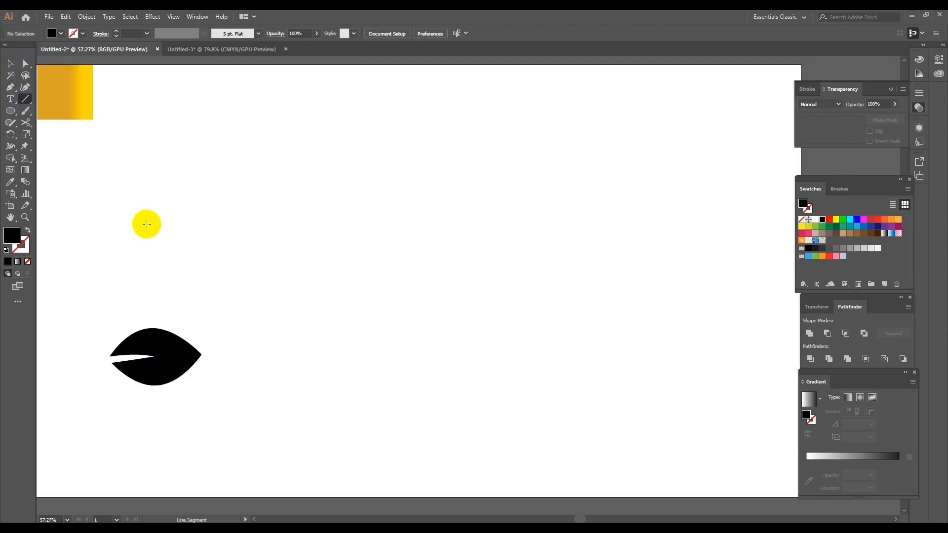
# - Draw a horizontal line about 1118 px long above the leaf, with an 8 pt stroke and a width profile tapering to the right
pyautogui.moveTo(146, 224); pyautogui.dragTo(595, 259)
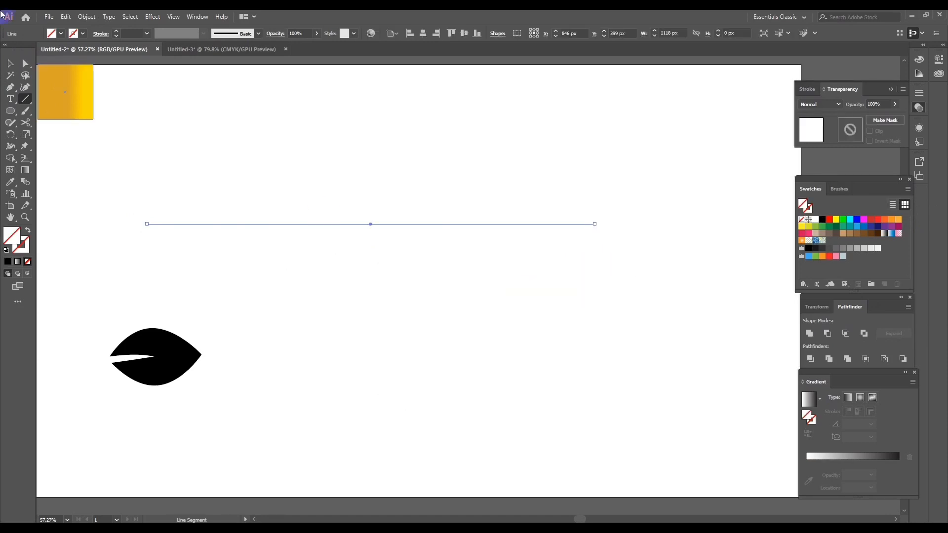
pyautogui.click(130, 31)
pyautogui.write('8')
pyautogui.click(185, 36)
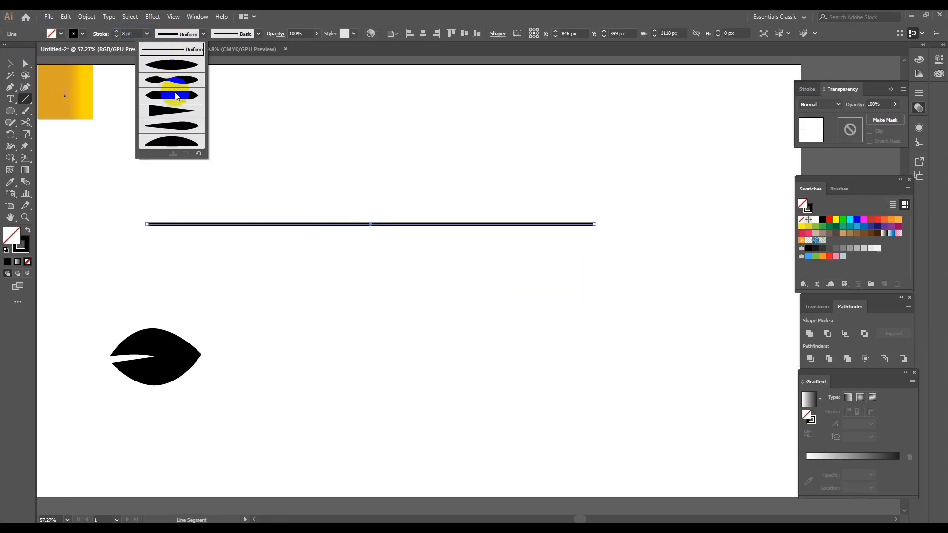
pyautogui.click(171, 109)
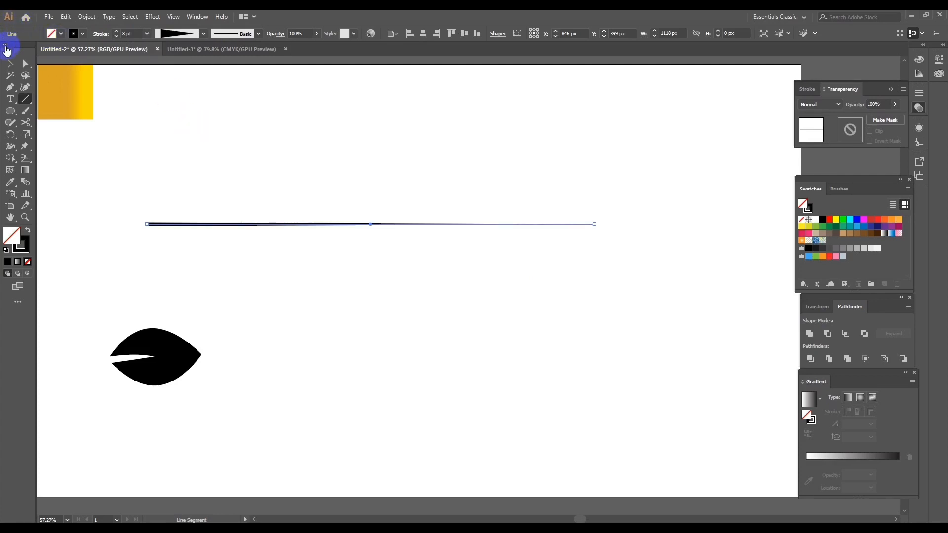
pyautogui.click(10, 63)
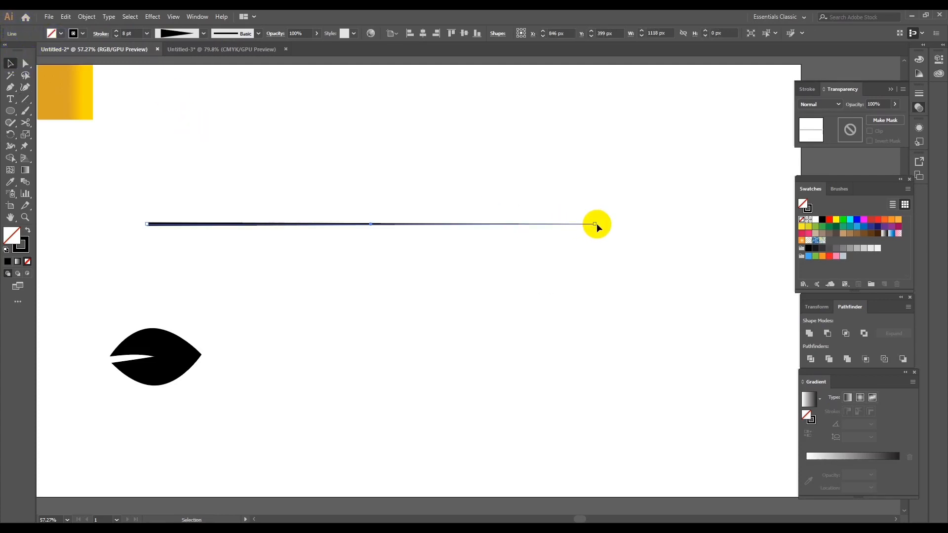
pyautogui.click(309, 182)
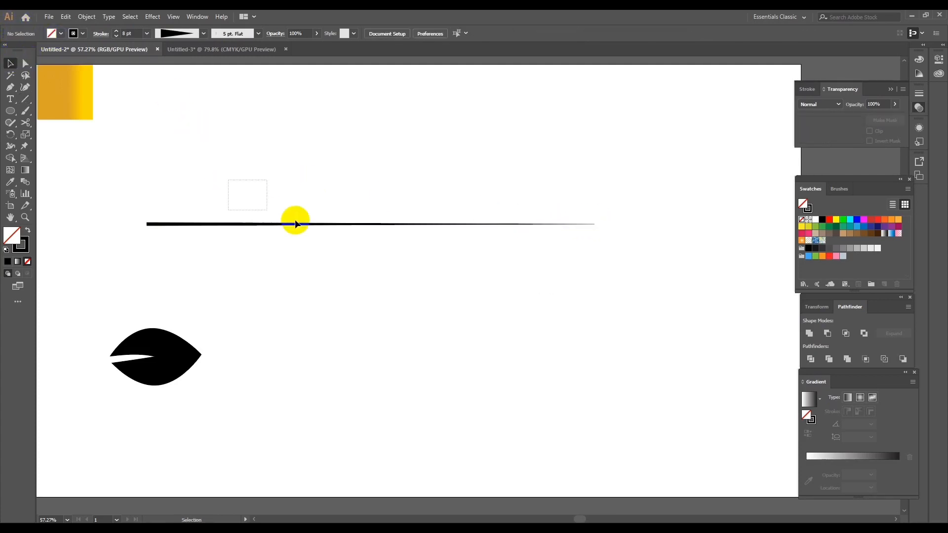
# - Expand the appearance of the tapered line into a filled shape
pyautogui.moveTo(204, 155); pyautogui.dragTo(291, 268)
pyautogui.click(86, 17)
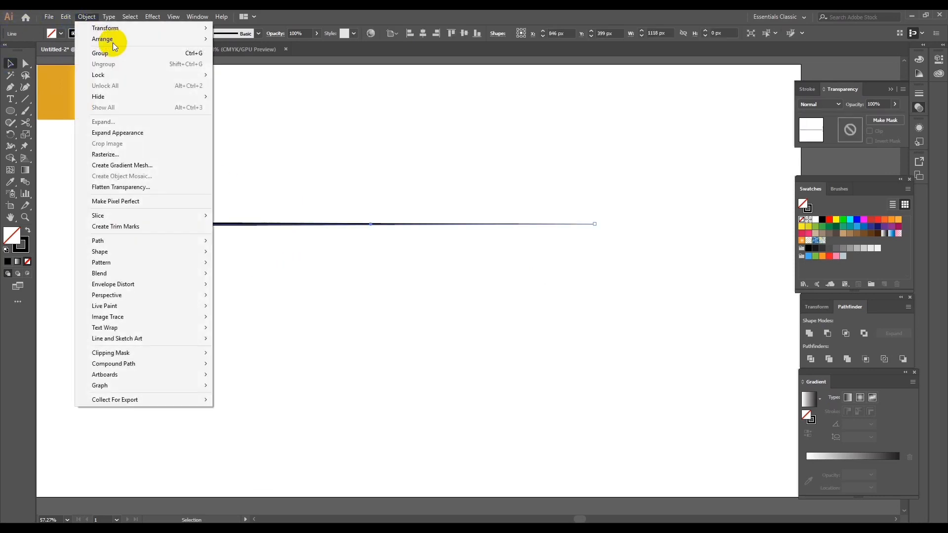
pyautogui.click(115, 129)
pyautogui.click(350, 289)
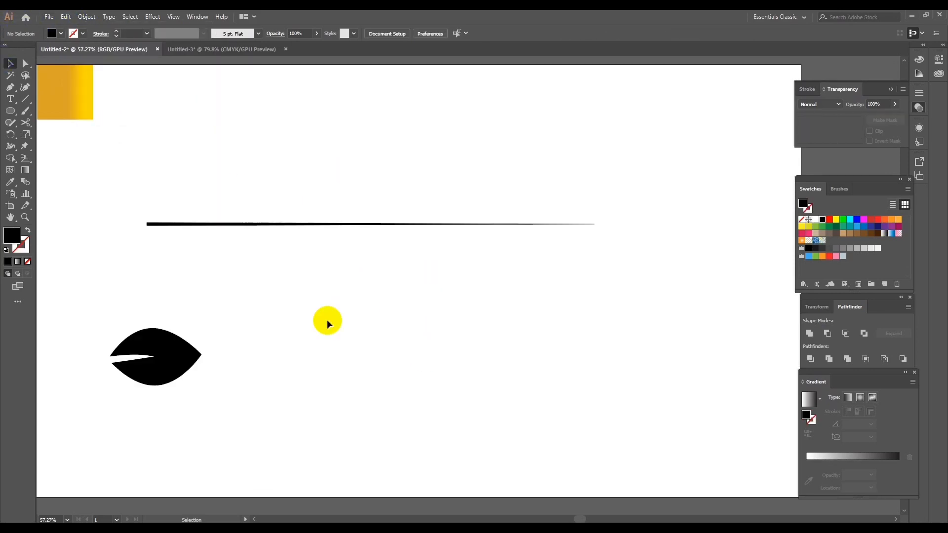
# - Place the leaf just below the line's thick end, tilt its tip down to the right, and shrink it to about 110 by 127 px
pyautogui.moveTo(170, 349); pyautogui.dragTo(226, 265)
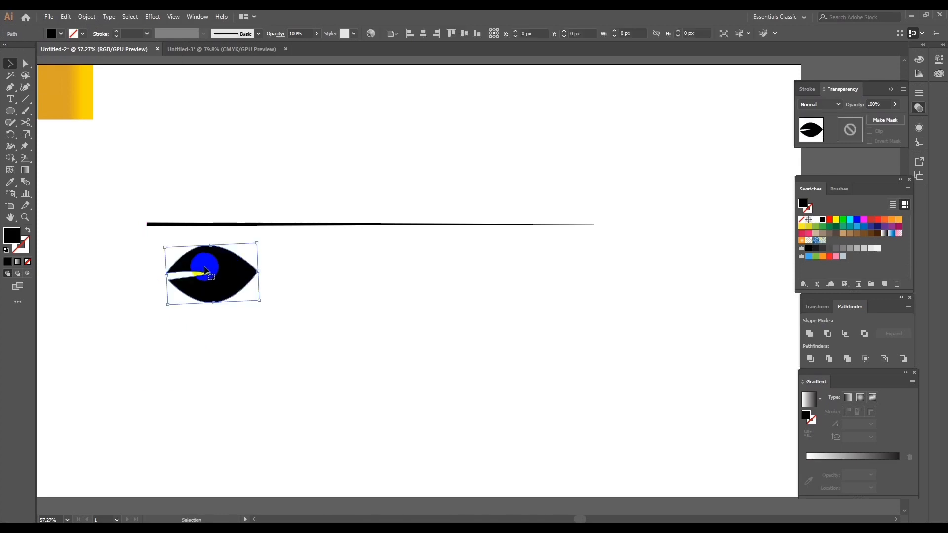
pyautogui.moveTo(163, 243); pyautogui.dragTo(212, 239)
pyautogui.moveTo(218, 279); pyautogui.dragTo(206, 274)
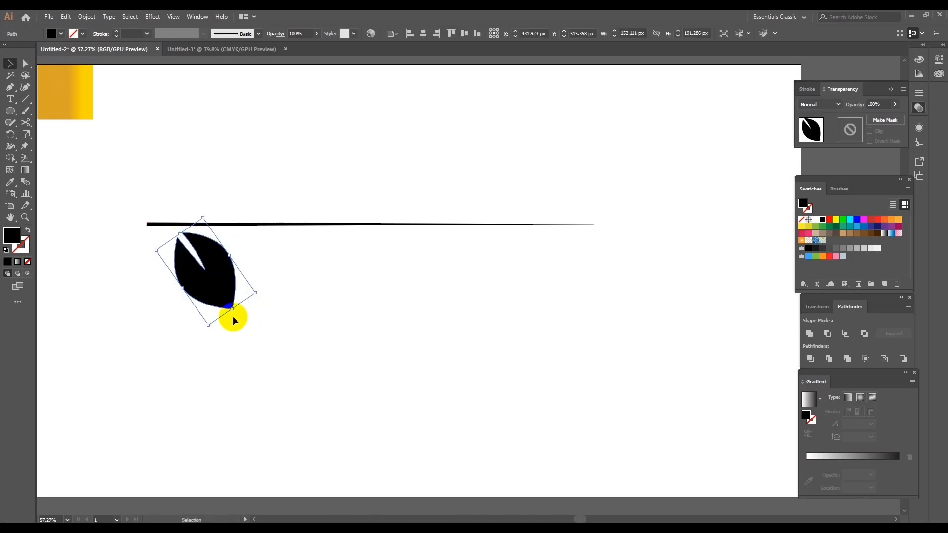
pyautogui.moveTo(231, 310); pyautogui.dragTo(192, 252)
pyautogui.click(254, 294)
pyautogui.moveTo(172, 291); pyautogui.dragTo(229, 278)
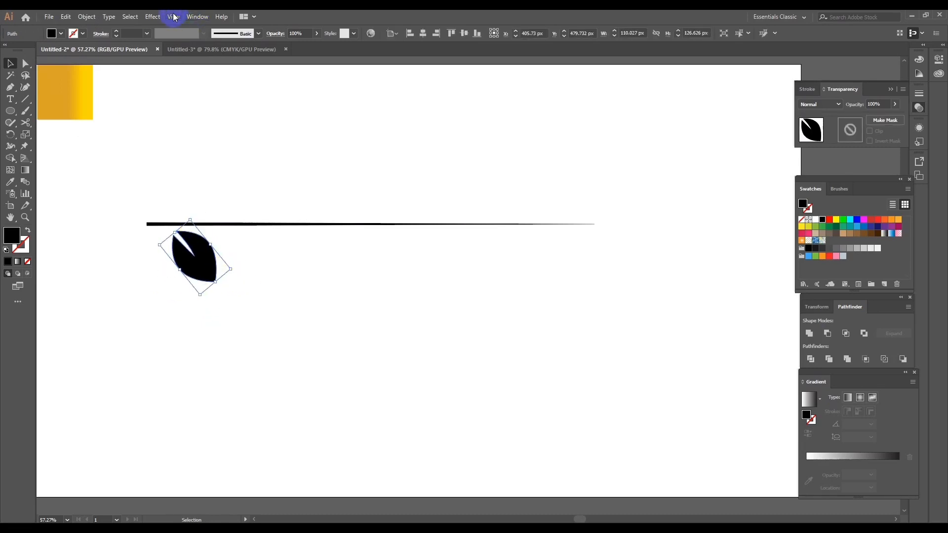
# - Add a Transform effect to the leaf with 8 copies, moving each 160 px horizontally and -4 px vertically, with the preview on
pyautogui.click(153, 16)
pyautogui.moveTo(170, 97)
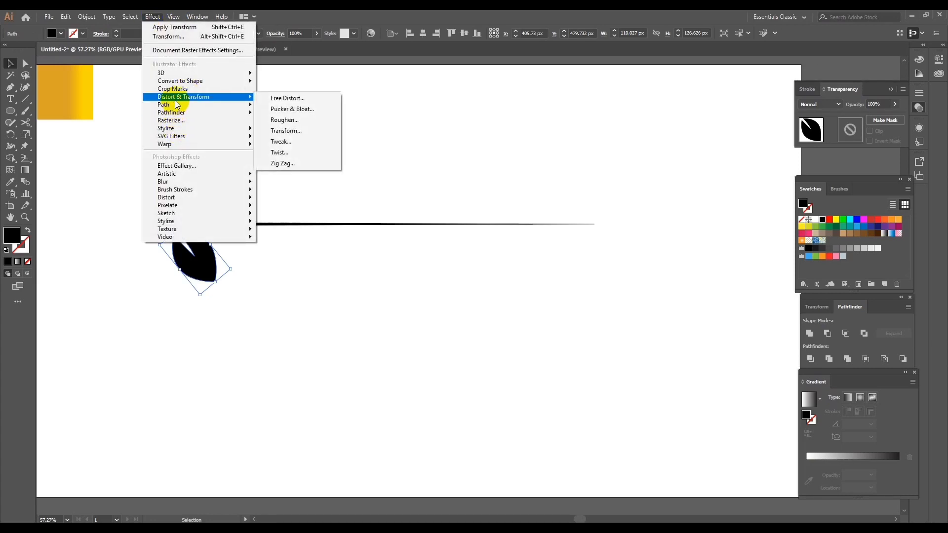
pyautogui.click(283, 131)
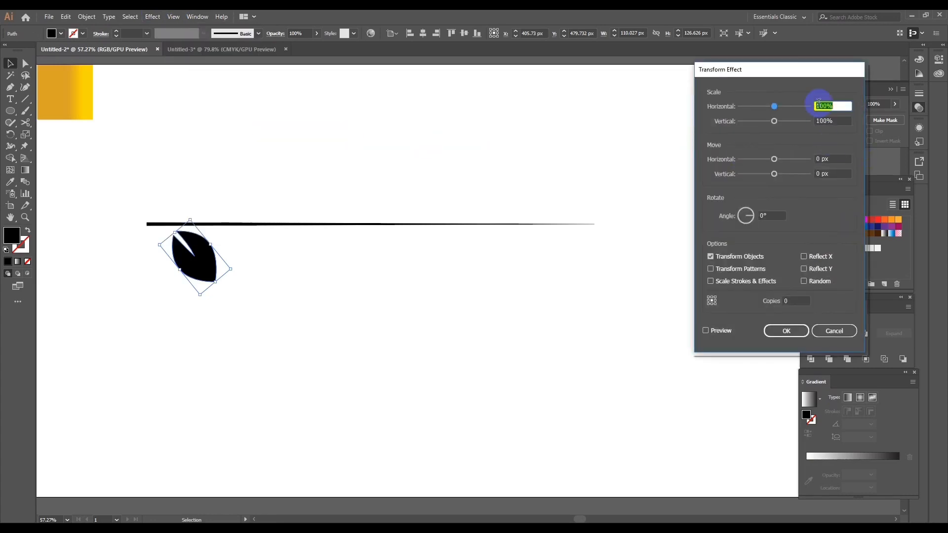
pyautogui.moveTo(781, 75); pyautogui.dragTo(719, 93)
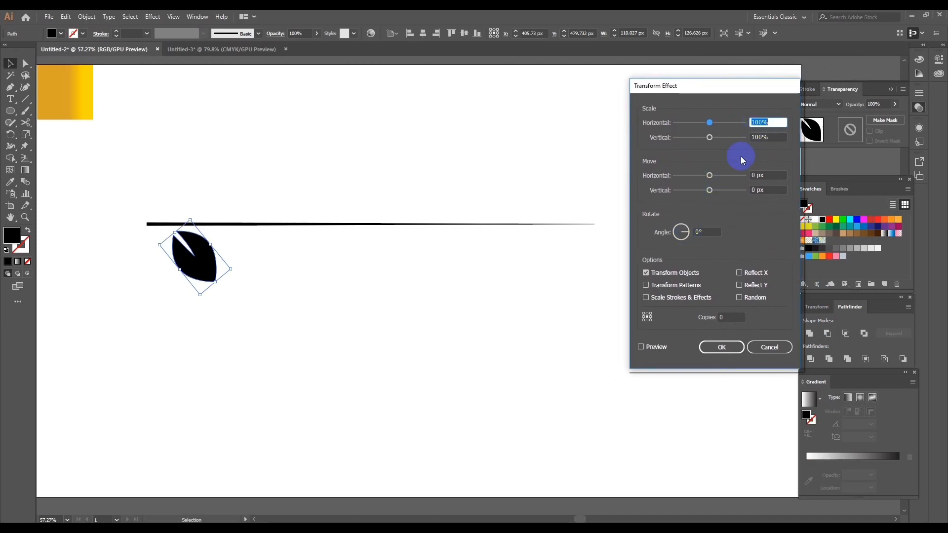
pyautogui.click(640, 347)
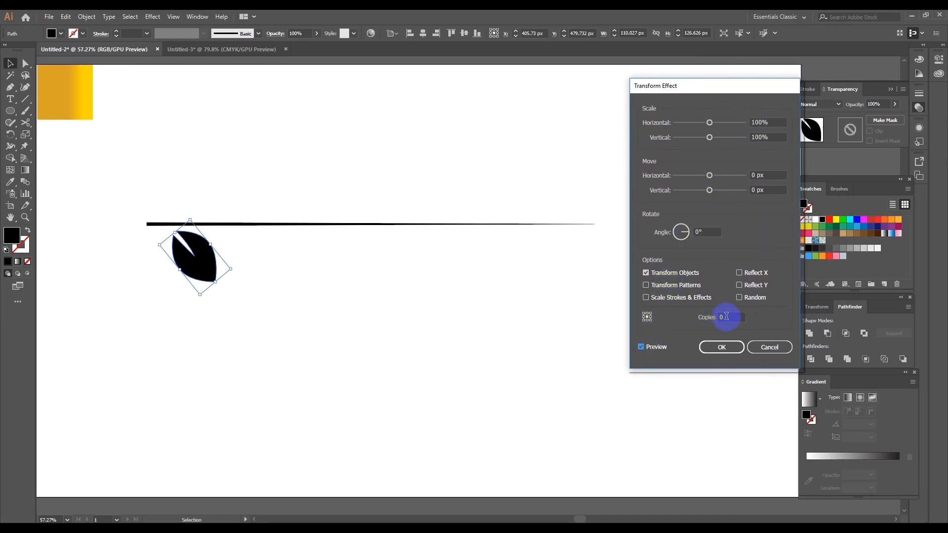
pyautogui.click(731, 317)
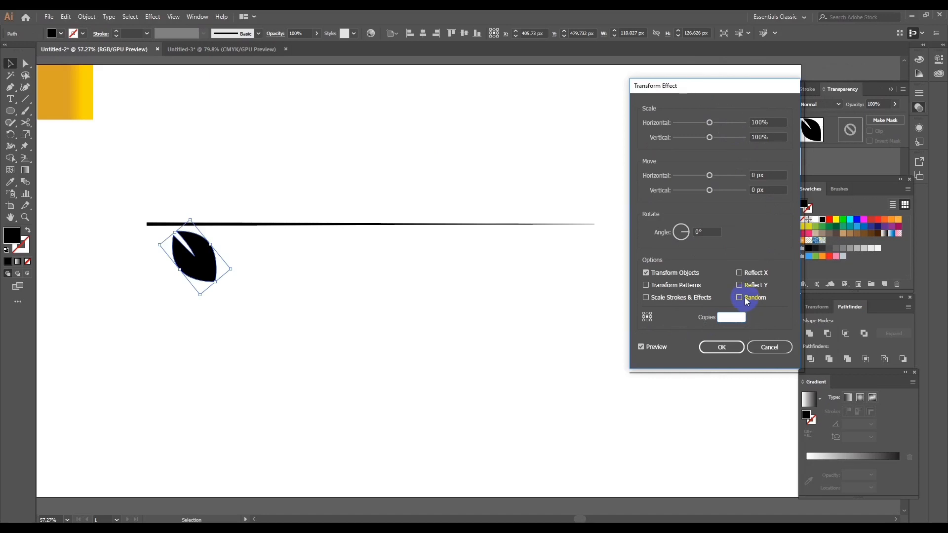
pyautogui.write('8')
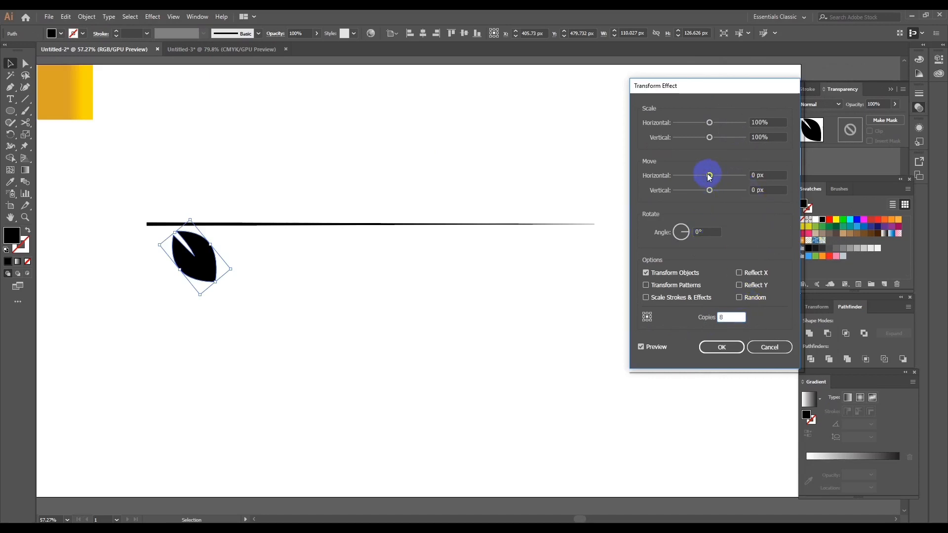
pyautogui.moveTo(710, 175)
pyautogui.mouseDown()
pyautogui.moveTo(742, 175)
pyautogui.moveTo(707, 190)
pyautogui.mouseUp()
pyautogui.click(779, 189)
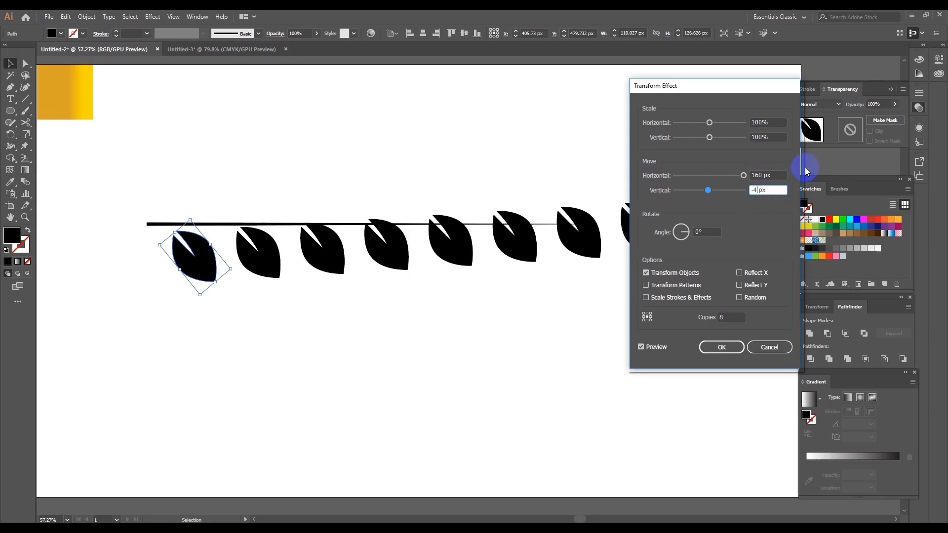
# - Set the Transform effect's horizontal and vertical scale to 95% and apply it to the leaf
pyautogui.click(760, 122)
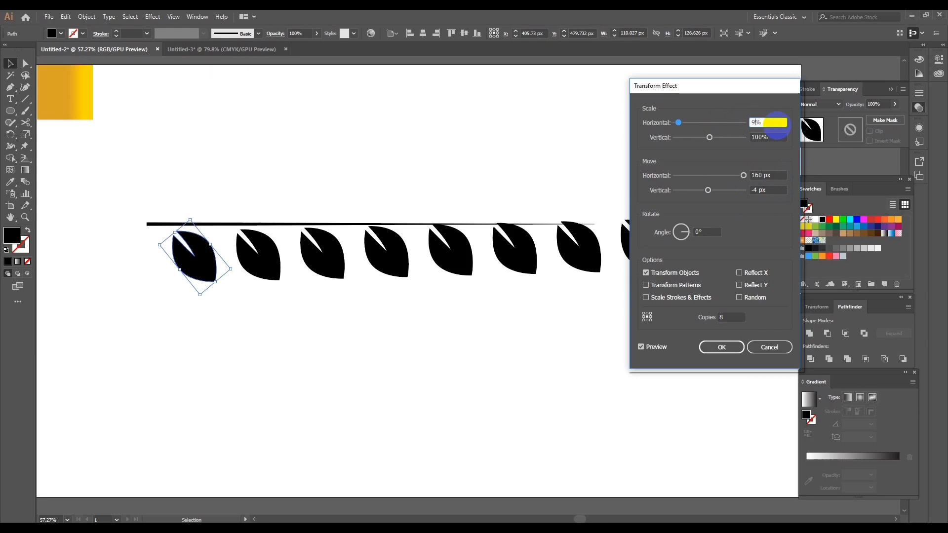
pyautogui.click(783, 135)
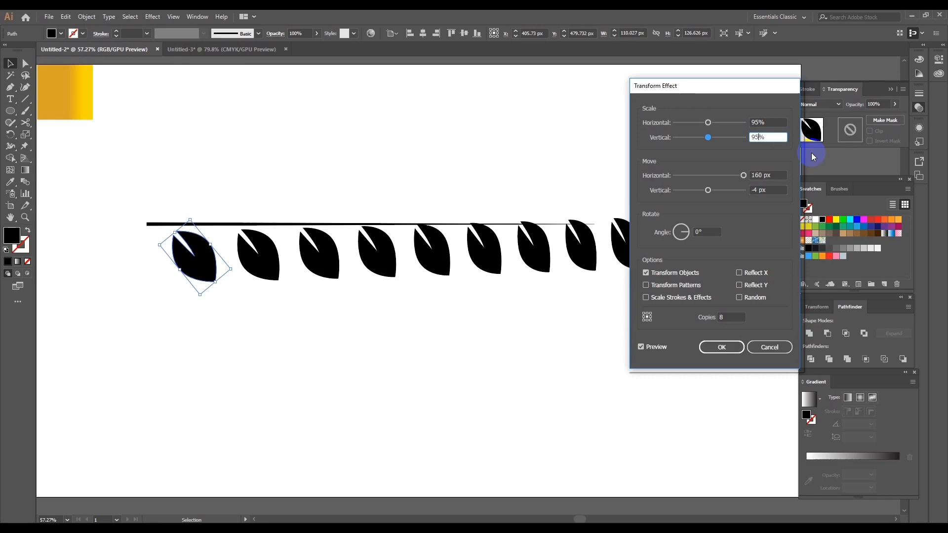
pyautogui.click(642, 348)
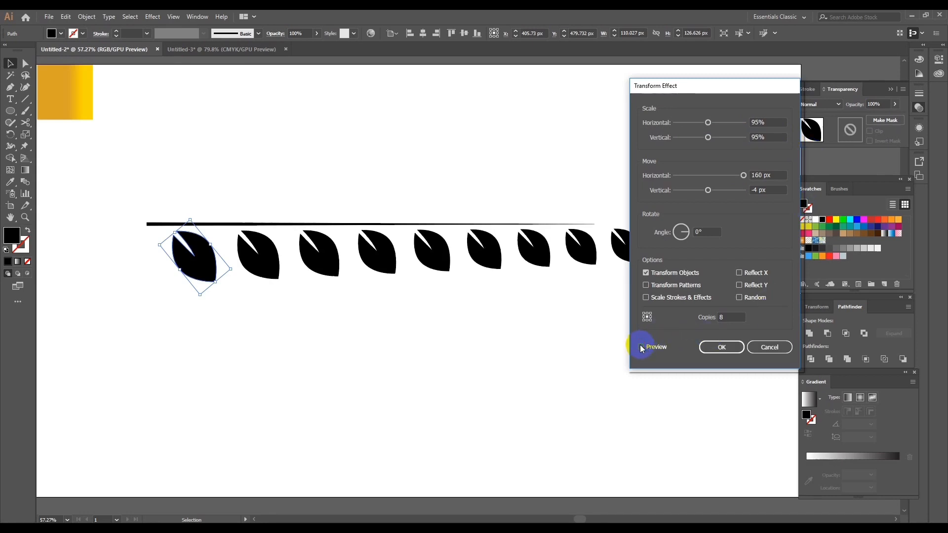
pyautogui.click(720, 352)
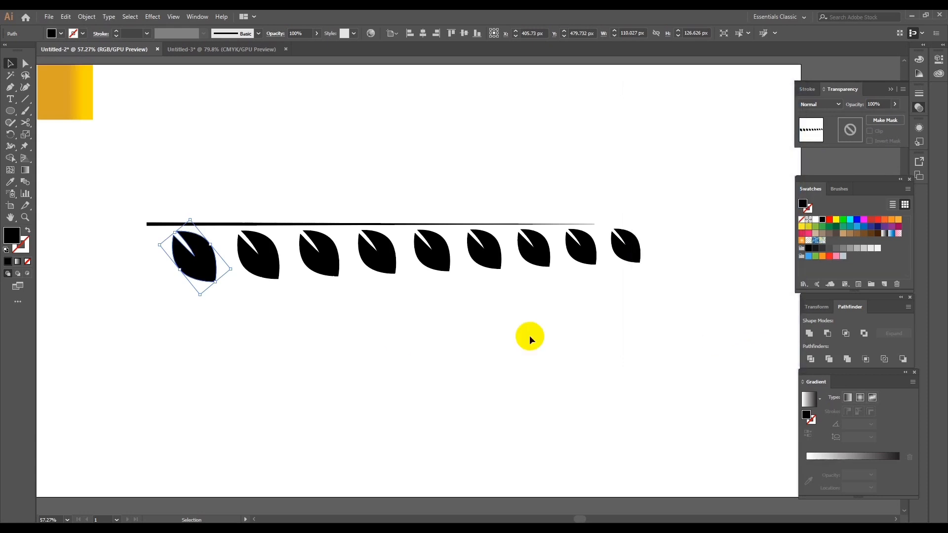
# - Create a reflected copy of the leaf row across the horizontal axis
pyautogui.rightClick(580, 172)
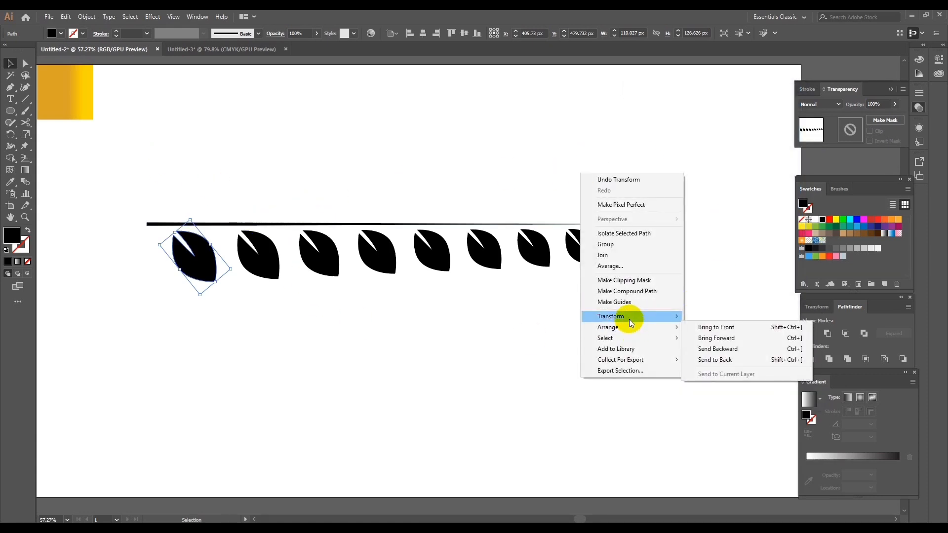
pyautogui.moveTo(629, 319)
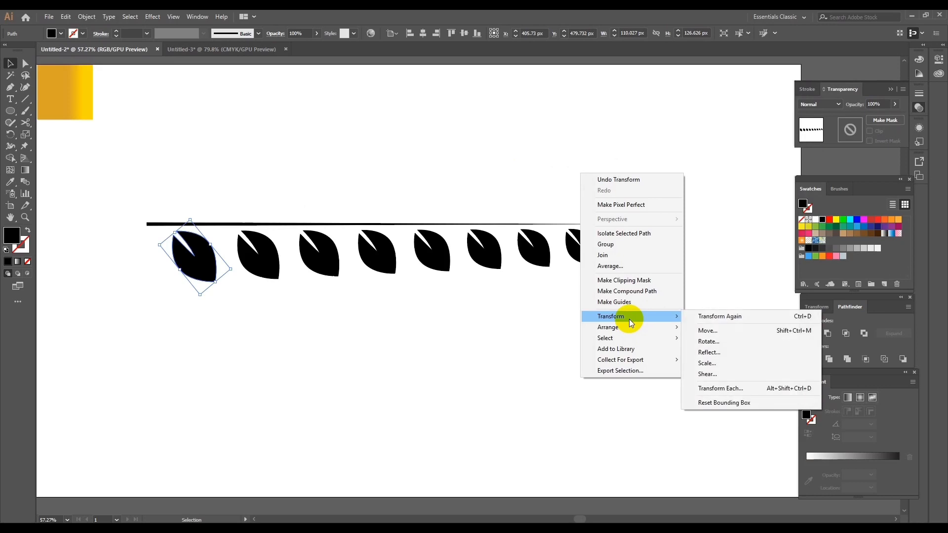
pyautogui.click(715, 354)
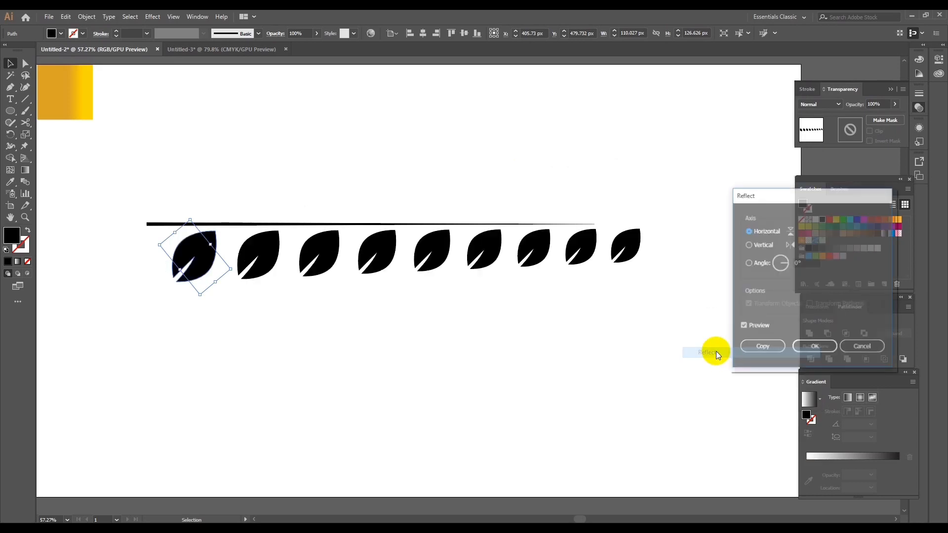
pyautogui.click(764, 346)
# - Nudge the reflected leaf row upward until it sits just above the stem, mirroring the lower row
pyautogui.press('Up')
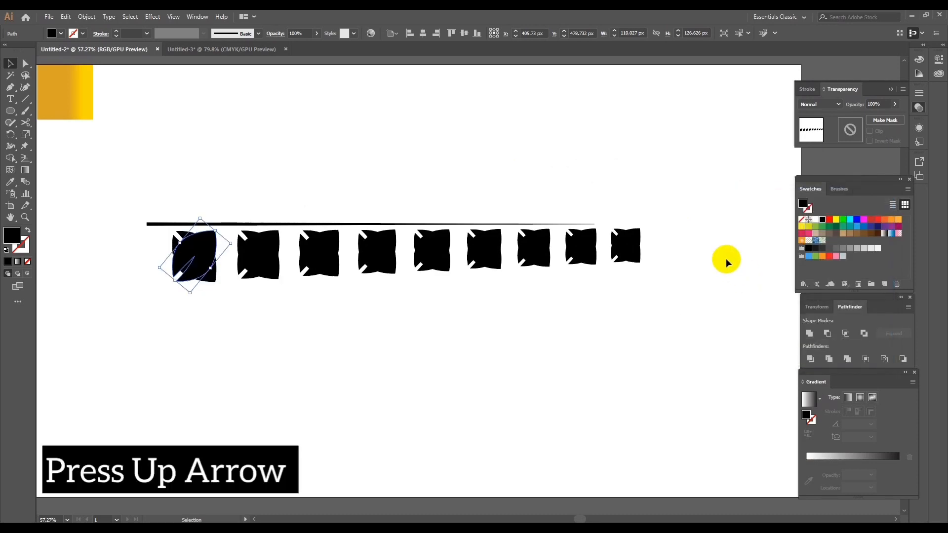
pyautogui.press('Up')
pyautogui.press('Up')
pyautogui.press('Up')
pyautogui.press('Up')
pyautogui.press('Up')
pyautogui.press('Up')
pyautogui.press('Up')
pyautogui.press('Up')
pyautogui.press('Up')
pyautogui.press('Up')
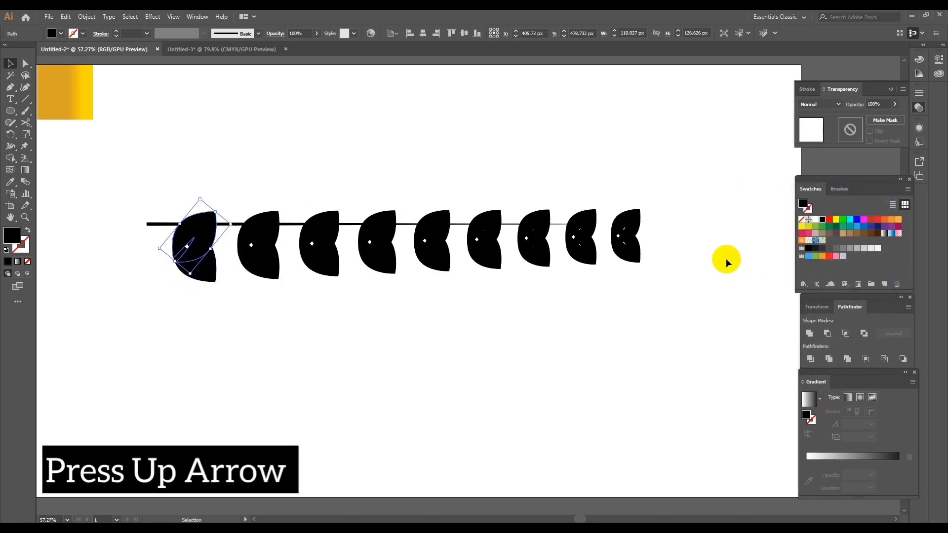
pyautogui.press('Up')
pyautogui.press('Up')
pyautogui.press('Up')
pyautogui.press('Up')
pyautogui.press('Up')
pyautogui.press('Up')
pyautogui.press('Up')
pyautogui.press('Up')
pyautogui.press('Up')
pyautogui.press('Up')
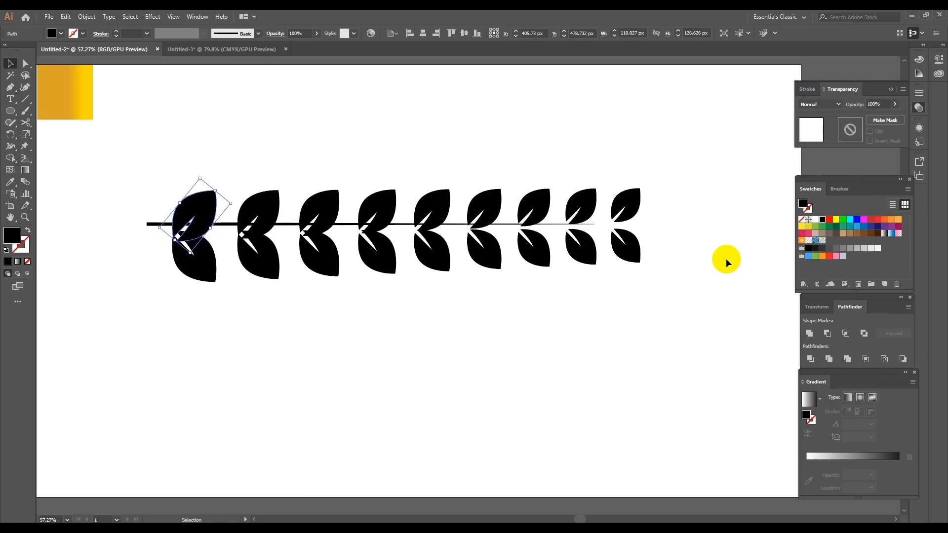
pyautogui.press('Up')
pyautogui.press('Up')
pyautogui.press('Up')
pyautogui.press('Up')
pyautogui.press('Up')
pyautogui.press('Up')
pyautogui.press('Up')
pyautogui.press('Up')
pyautogui.press('Up')
pyautogui.press('Up')
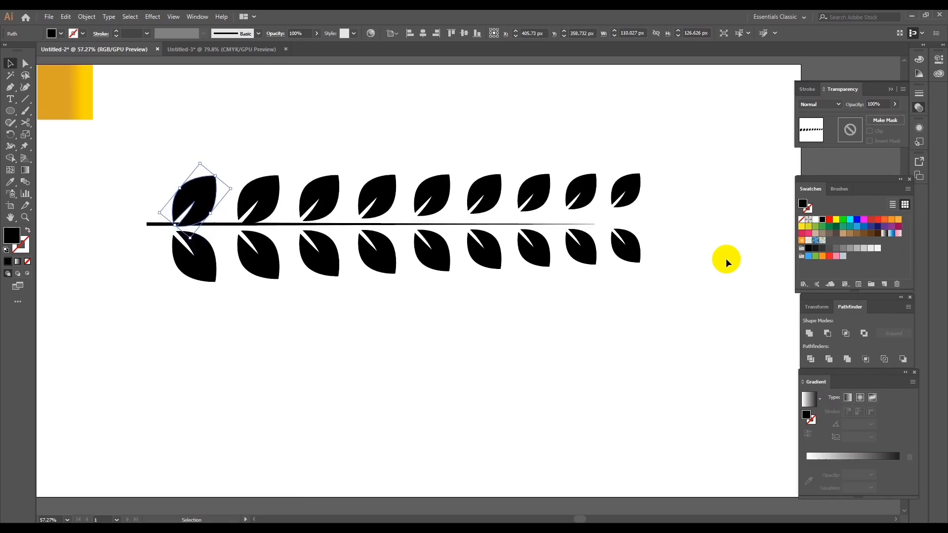
pyautogui.press('Up')
pyautogui.press('Up')
pyautogui.press('Up')
pyautogui.press('Up')
pyautogui.press('Up')
pyautogui.press('Up')
pyautogui.press('Up')
pyautogui.press('Up')
pyautogui.press('Up')
pyautogui.press('Up')
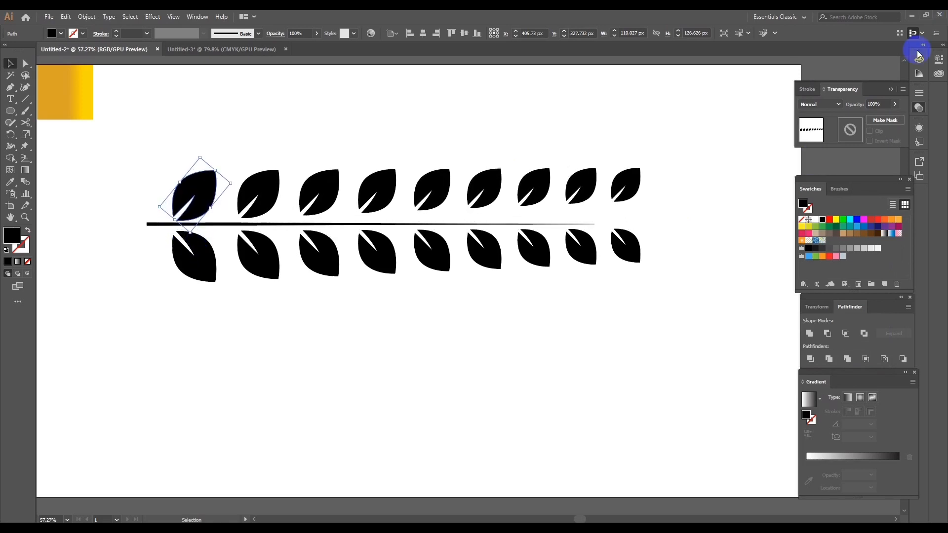
# - Set the vertical move in the upper leaf row's Transform effect to 4 px, and expand that row's appearance
pyautogui.click(919, 128)
pyautogui.scroll(-2, 820, 167)
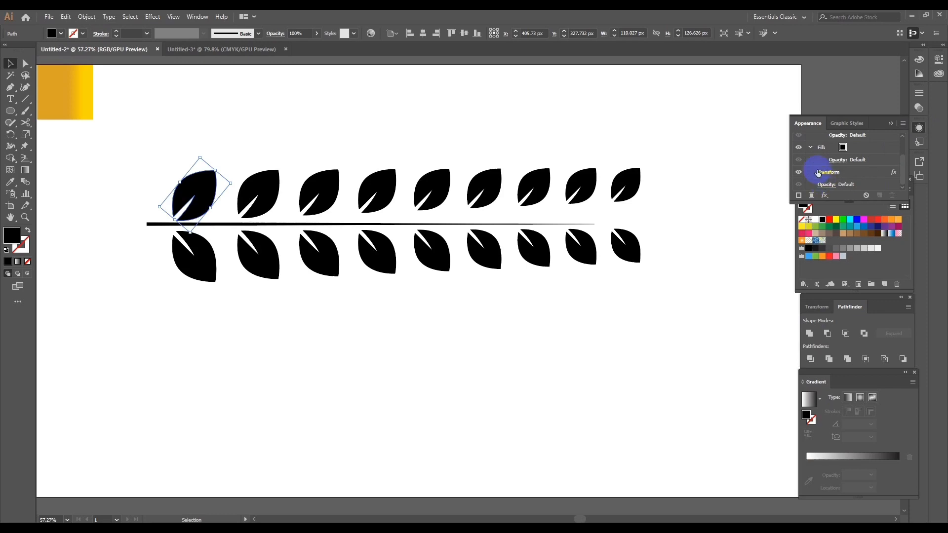
pyautogui.click(818, 171)
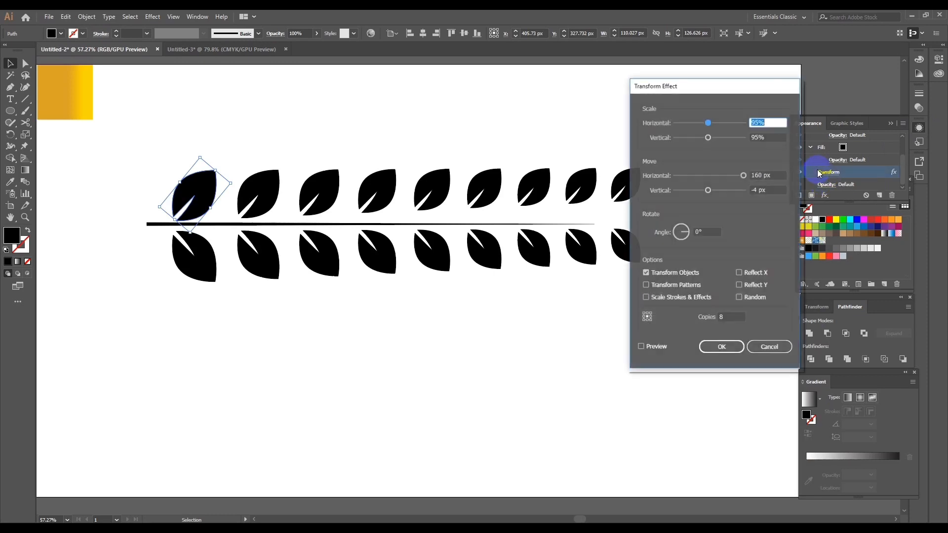
pyautogui.click(759, 190)
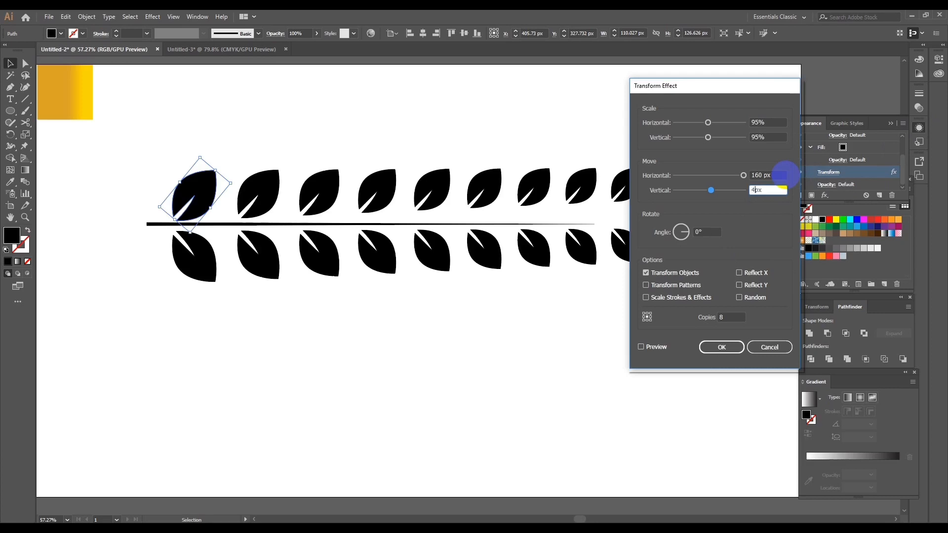
pyautogui.click(641, 347)
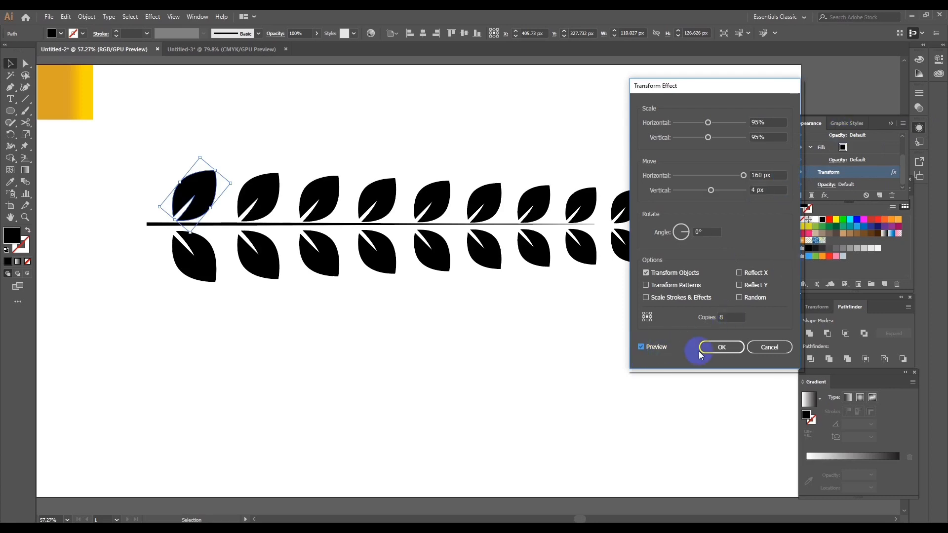
pyautogui.click(717, 348)
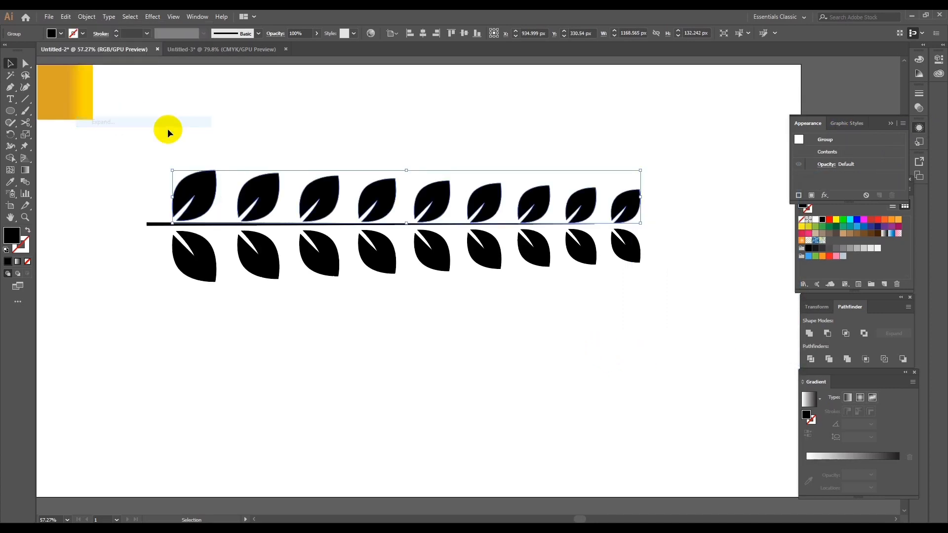
pyautogui.click(423, 89)
# - Nudge the stem down 3 px and stretch its thin end past the last leaves, to about 1269 px long
pyautogui.scroll(4, 313, 310)
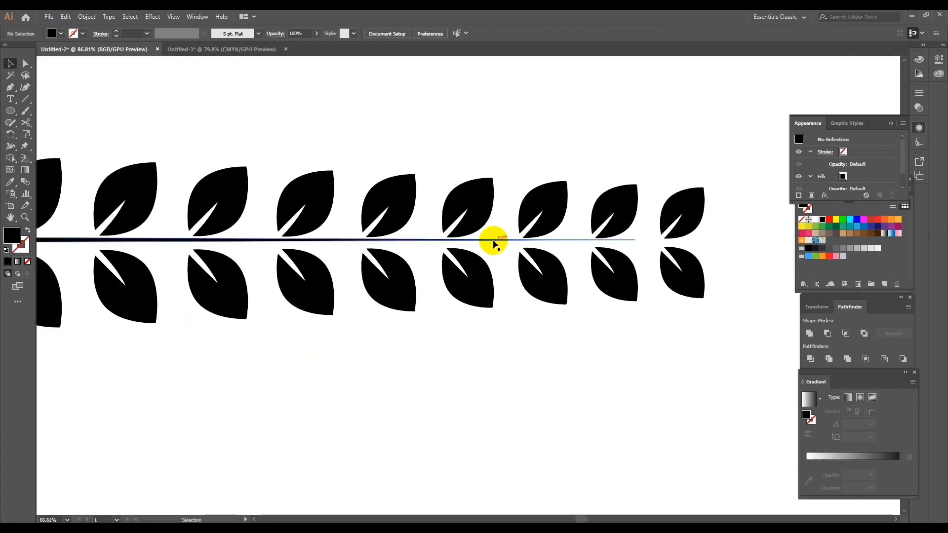
pyautogui.click(492, 240)
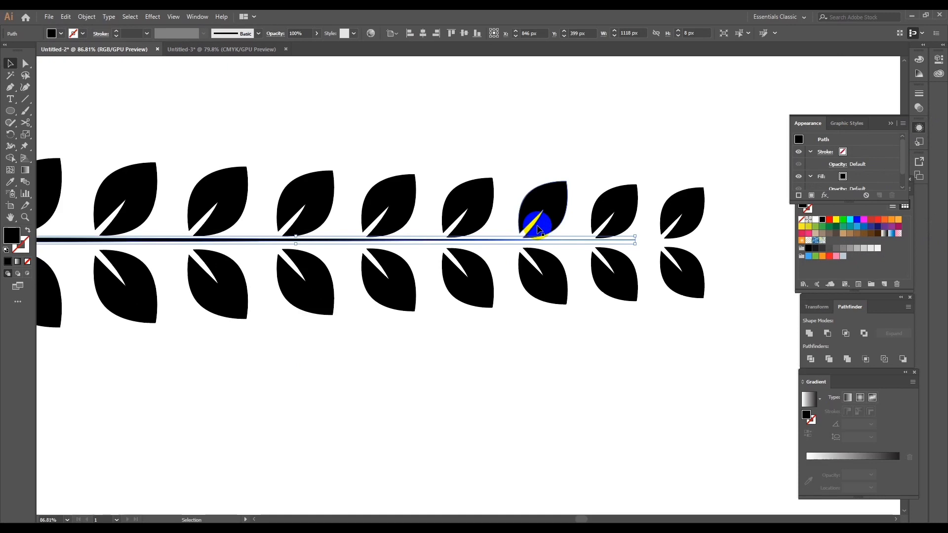
pyautogui.press('Down')
pyautogui.press('Down')
pyautogui.press('Down')
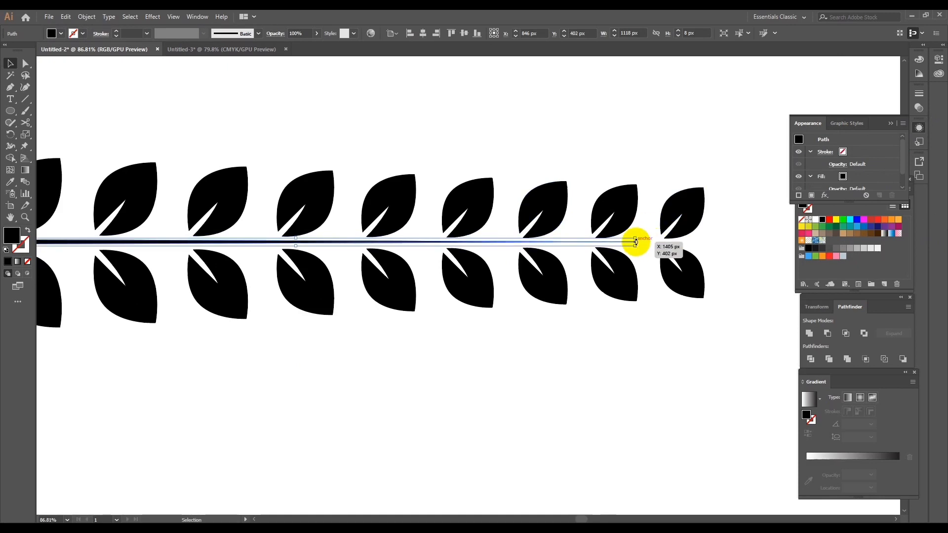
pyautogui.moveTo(635, 241); pyautogui.dragTo(727, 247)
pyautogui.click(568, 360)
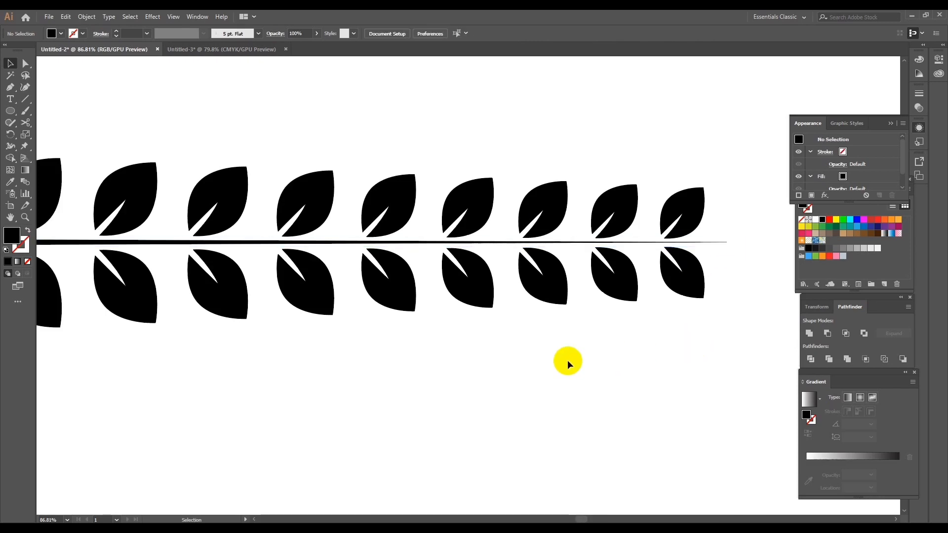
# - Select the stem with both leaf rows and expand the appearance of the lower row
pyautogui.scroll(-2, 523, 369)
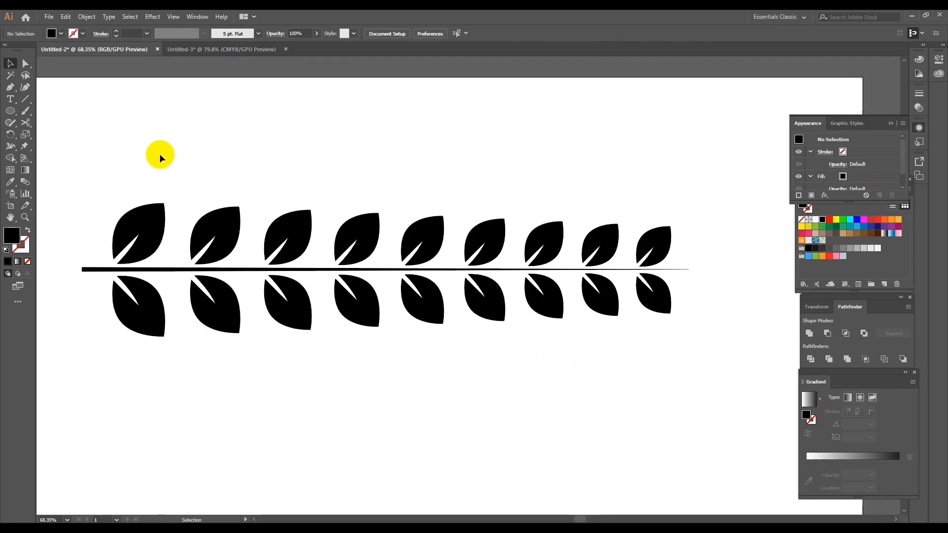
pyautogui.moveTo(269, 283); pyautogui.dragTo(696, 352)
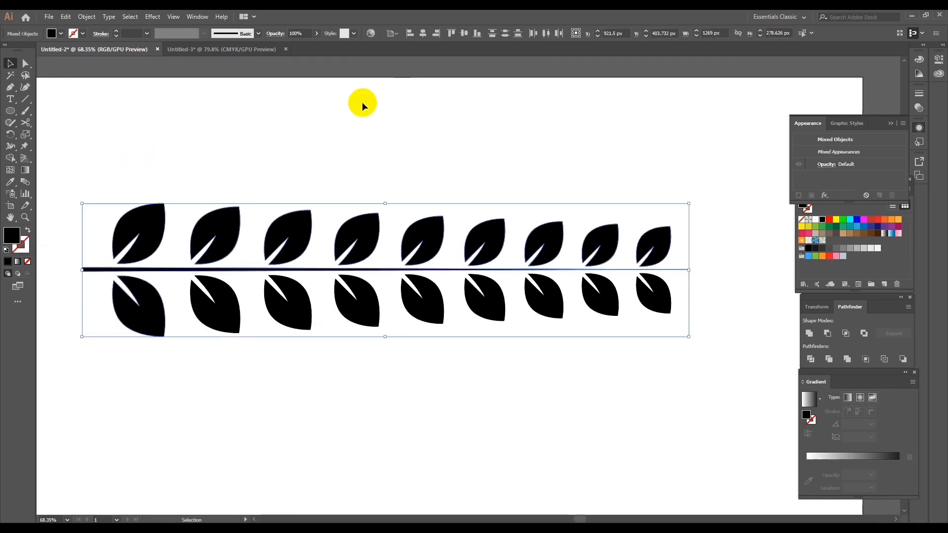
pyautogui.click(89, 17)
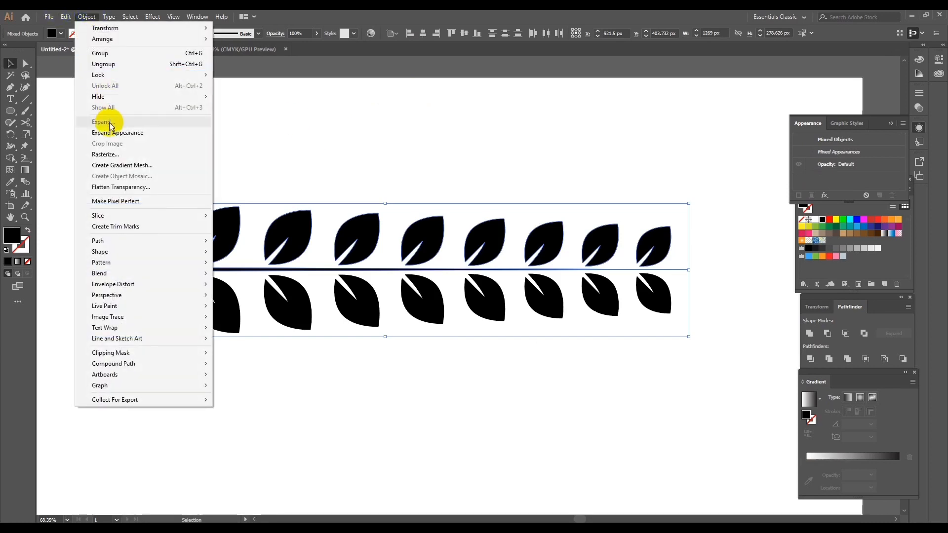
pyautogui.click(117, 133)
# - Ungroup the selected leaf rows and stem into separate shapes
pyautogui.click(87, 17)
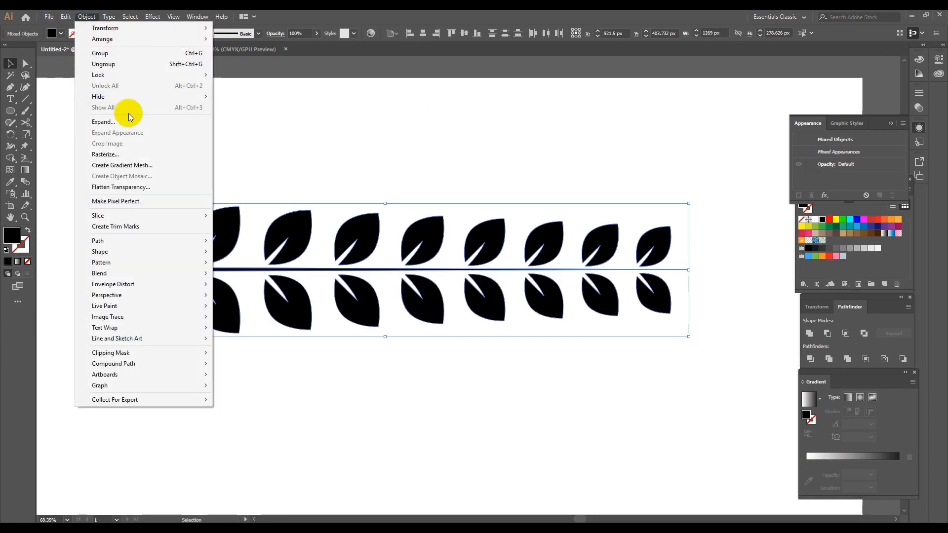
pyautogui.press('Escape')
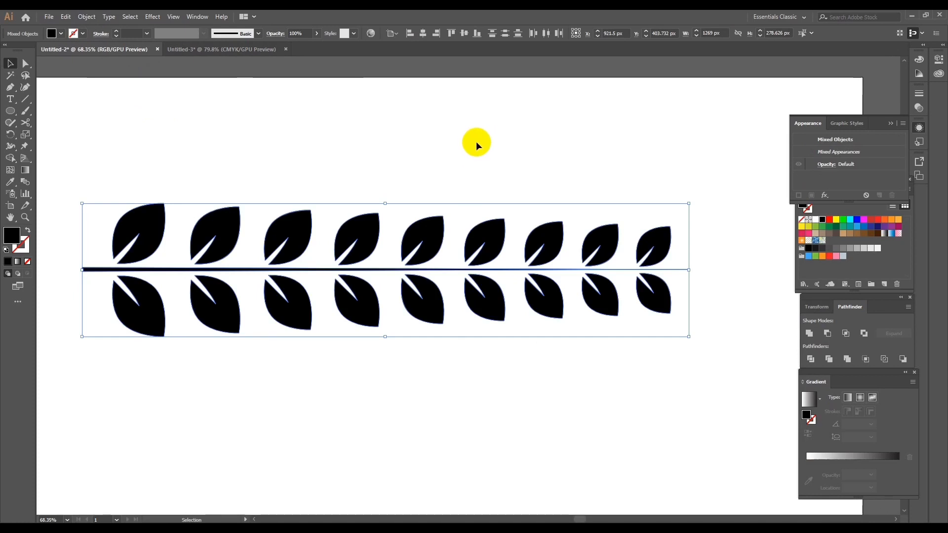
pyautogui.rightClick(476, 141)
pyautogui.click(87, 16)
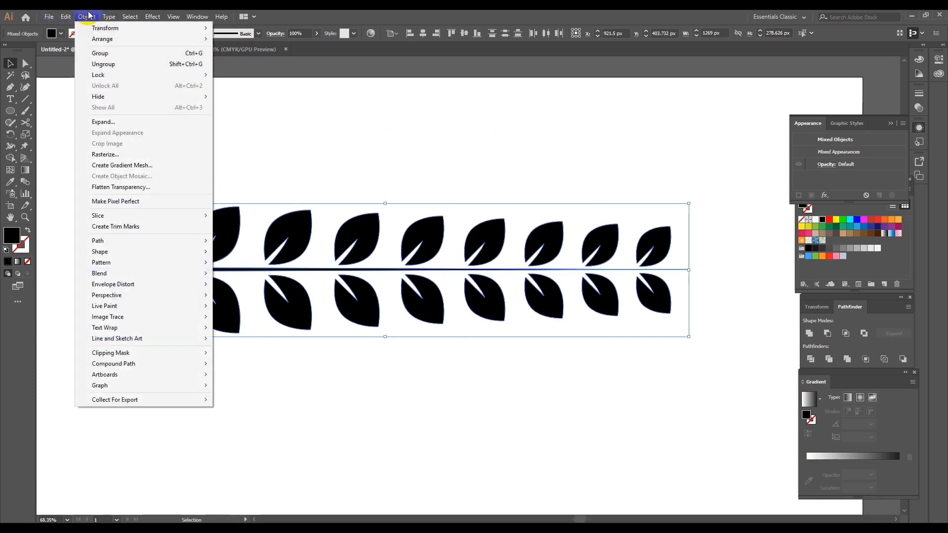
pyautogui.click(109, 64)
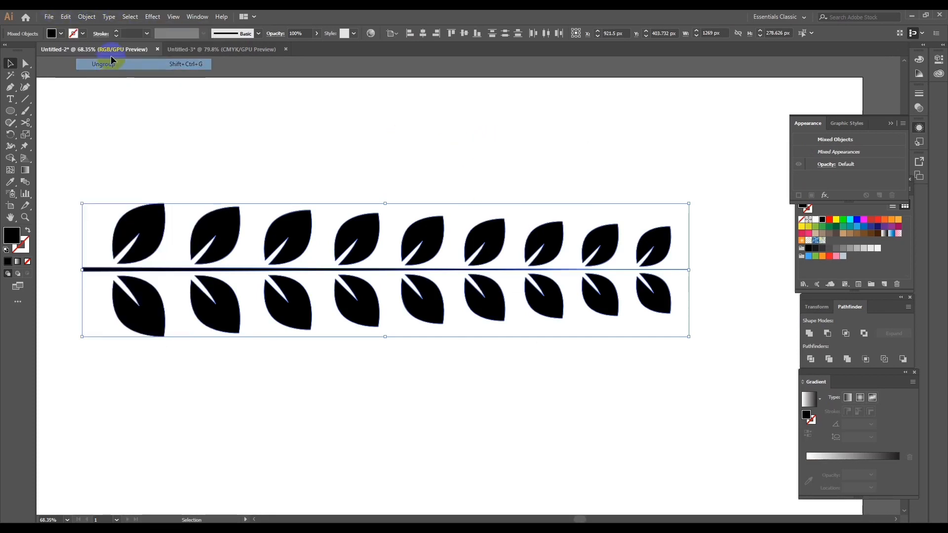
# - Duplicate the smallest leaf of the upper row and place the copy directly above the original
pyautogui.click(508, 155)
pyautogui.click(659, 258)
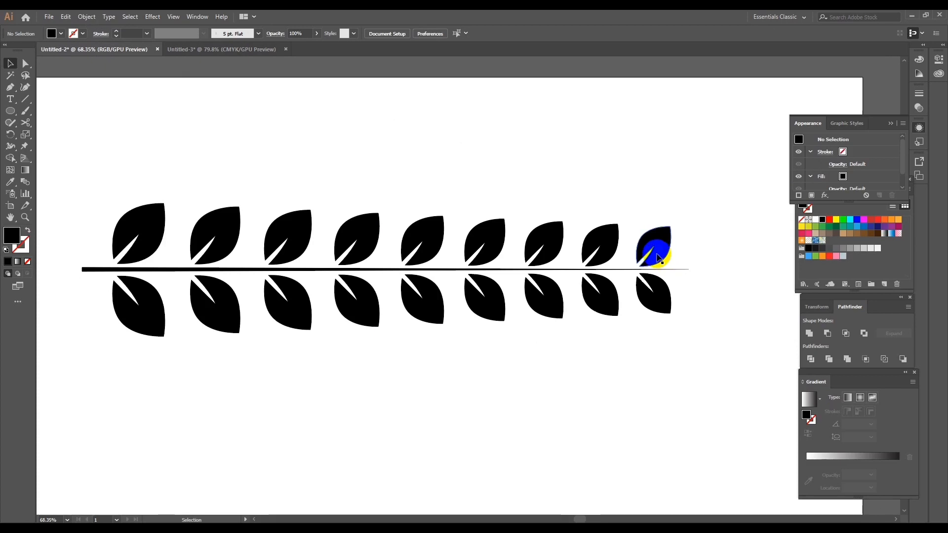
pyautogui.moveTo(658, 253); pyautogui.dragTo(657, 167)
pyautogui.click(725, 318)
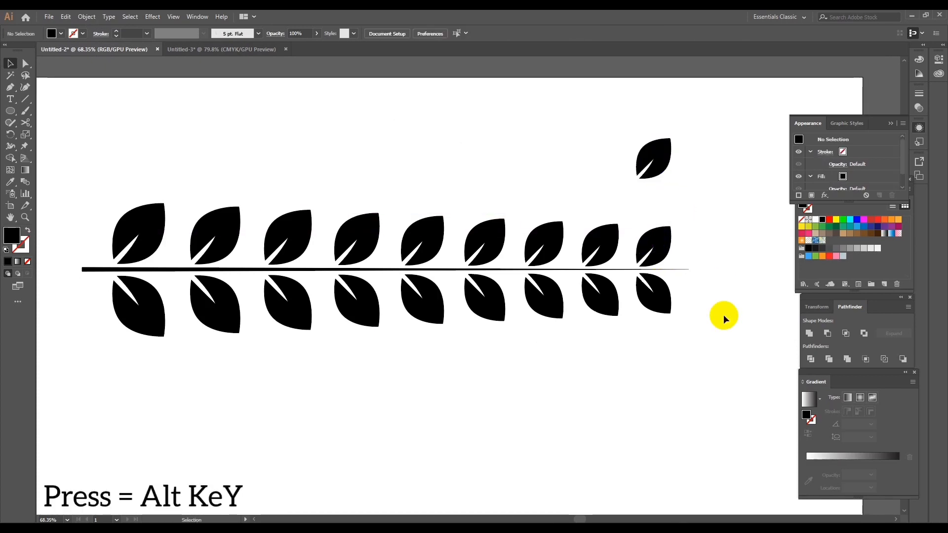
# - Rotate the leaf copy to point outward along the stem and attach it to the stem's thin tip
pyautogui.moveTo(709, 348)
pyautogui.mouseDown()
pyautogui.moveTo(688, 345)
pyautogui.moveTo(704, 347)
pyautogui.mouseUp()
pyautogui.moveTo(644, 351); pyautogui.dragTo(515, 355)
pyautogui.moveTo(560, 291); pyautogui.dragTo(599, 282)
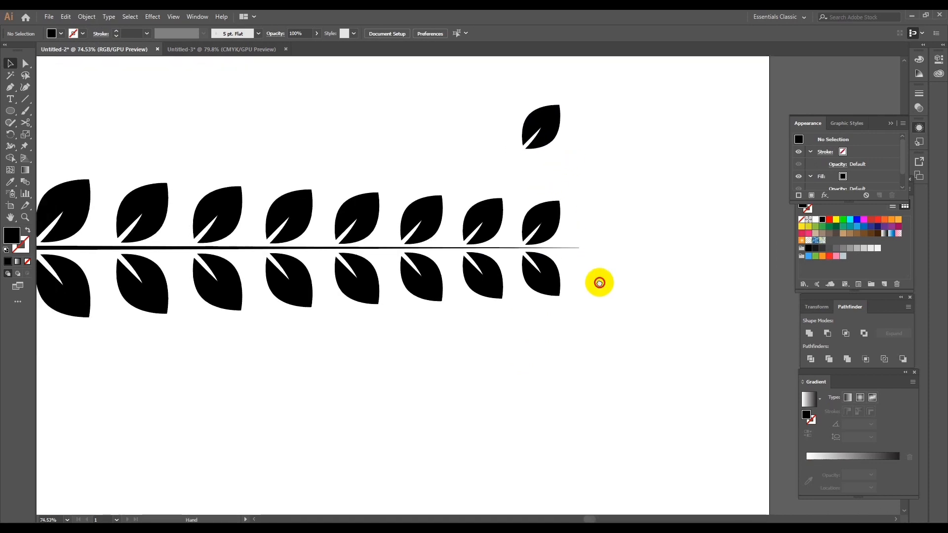
pyautogui.moveTo(550, 109); pyautogui.dragTo(625, 191)
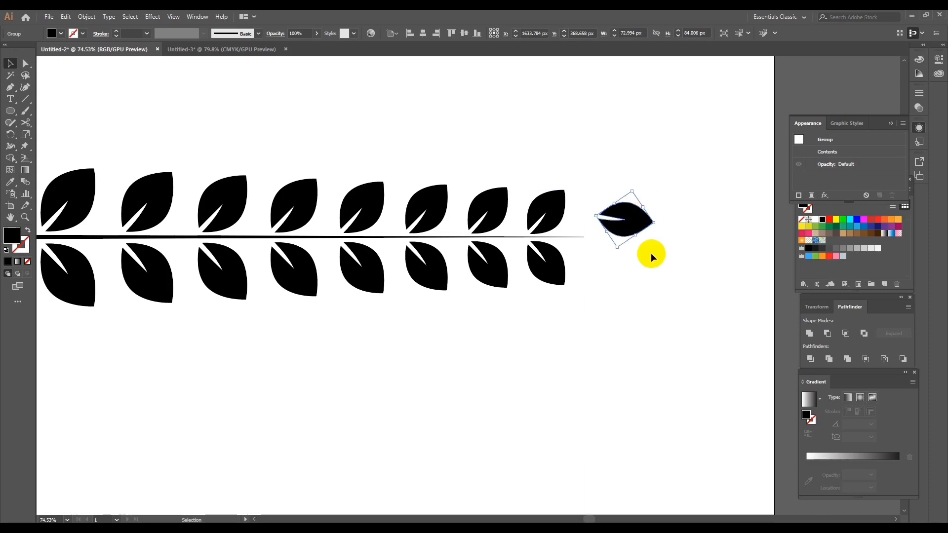
pyautogui.hotkey('ctrl', 'space')
pyautogui.moveTo(633, 281); pyautogui.dragTo(716, 306)
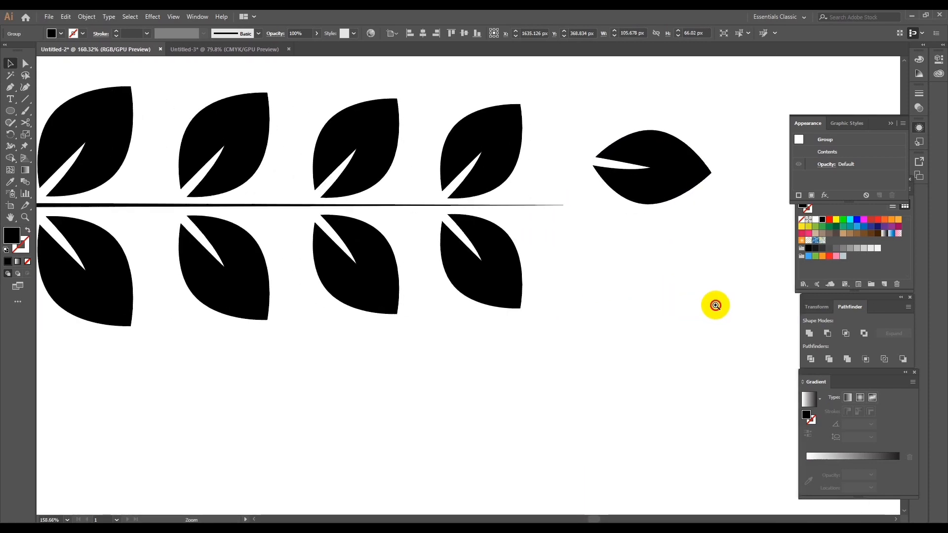
pyautogui.moveTo(656, 179)
pyautogui.mouseDown()
pyautogui.moveTo(620, 216)
pyautogui.moveTo(627, 194)
pyautogui.moveTo(629, 224)
pyautogui.mouseUp()
pyautogui.click(575, 311)
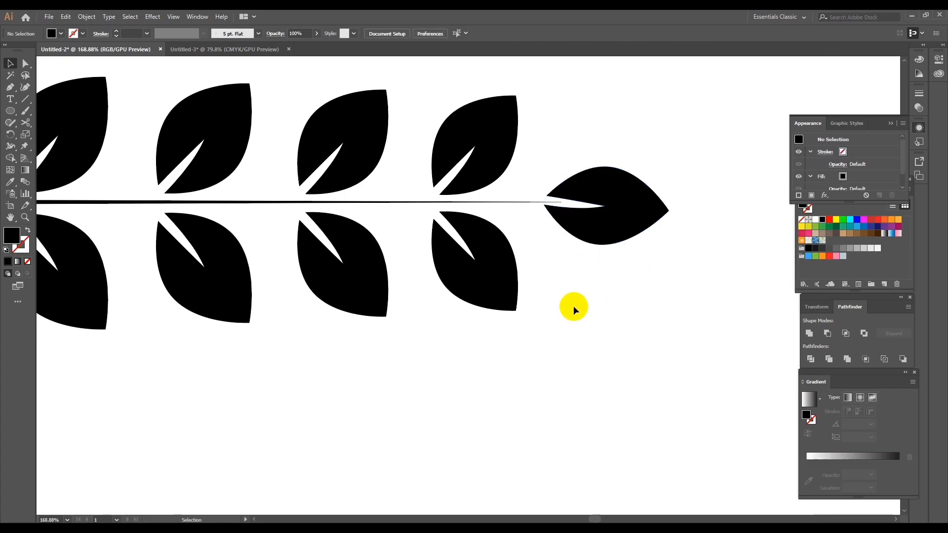
# - Show the document's brushes and create a new art brush from the stem and its five largest leaf pairs
pyautogui.moveTo(595, 323); pyautogui.dragTo(402, 313)
pyautogui.moveTo(183, 206); pyautogui.dragTo(619, 355)
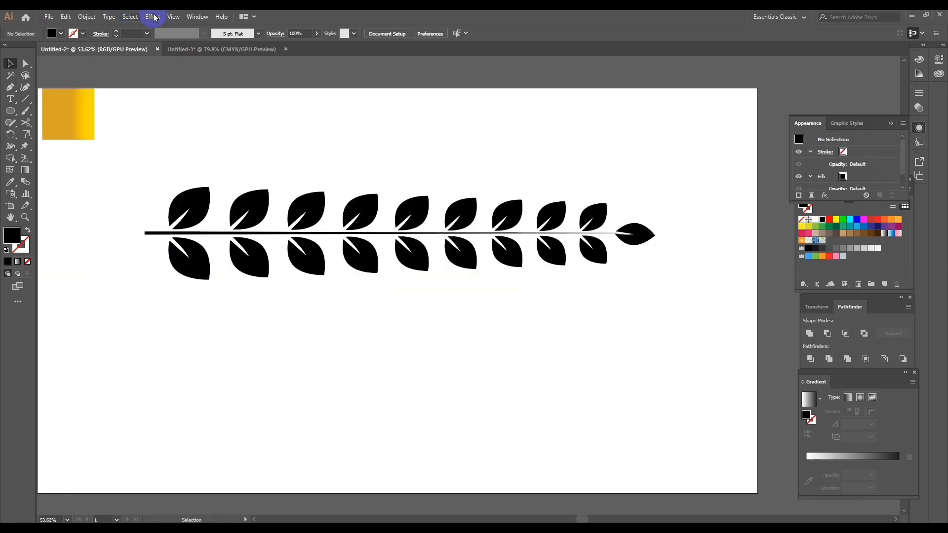
pyautogui.click(198, 18)
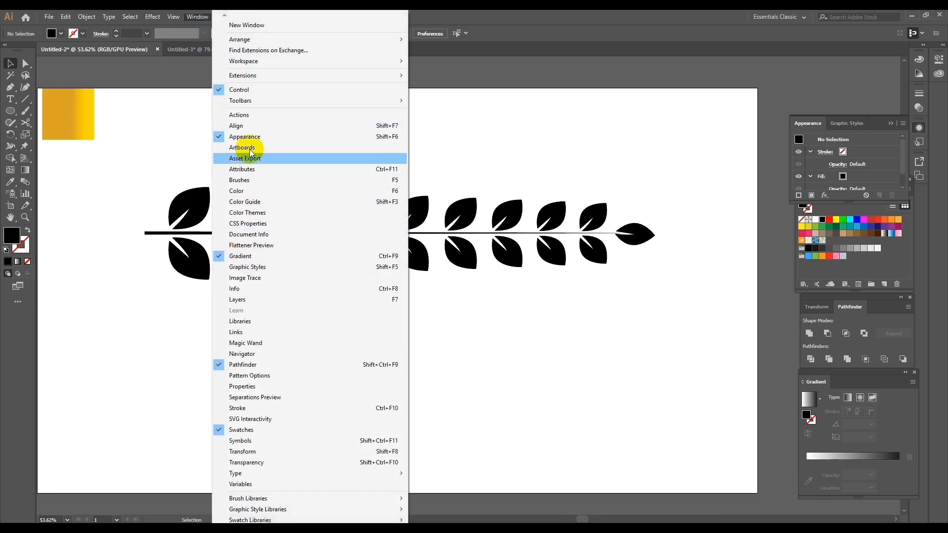
pyautogui.click(247, 181)
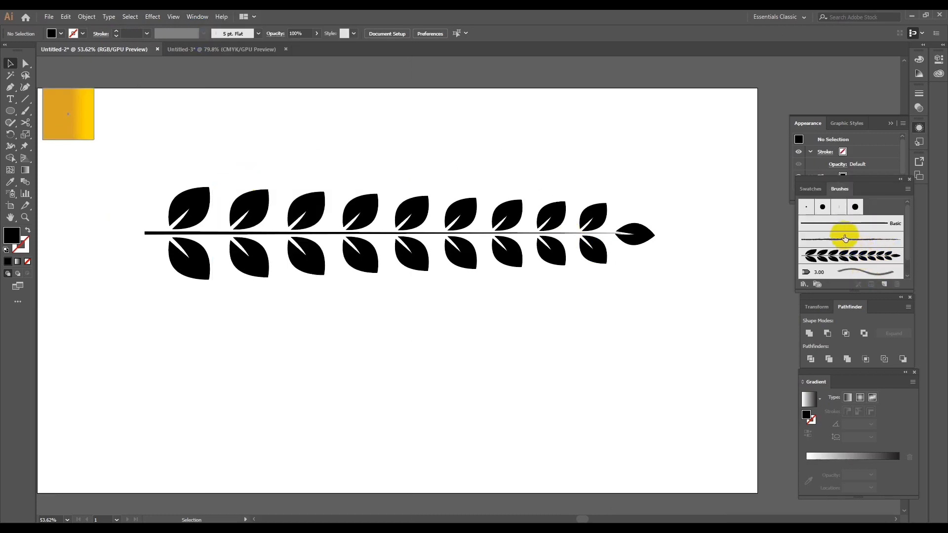
pyautogui.moveTo(131, 168)
pyautogui.mouseDown()
pyautogui.moveTo(365, 264)
pyautogui.moveTo(410, 269)
pyautogui.mouseUp()
pyautogui.moveTo(303, 217)
pyautogui.mouseDown()
pyautogui.moveTo(665, 214)
pyautogui.moveTo(805, 223)
pyautogui.moveTo(827, 239)
pyautogui.mouseUp()
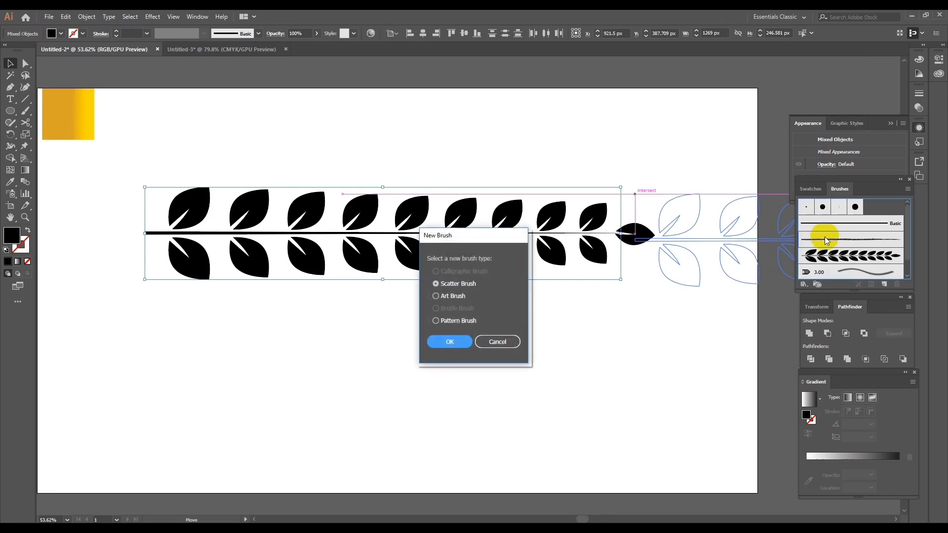
pyautogui.click(450, 343)
pyautogui.click(545, 402)
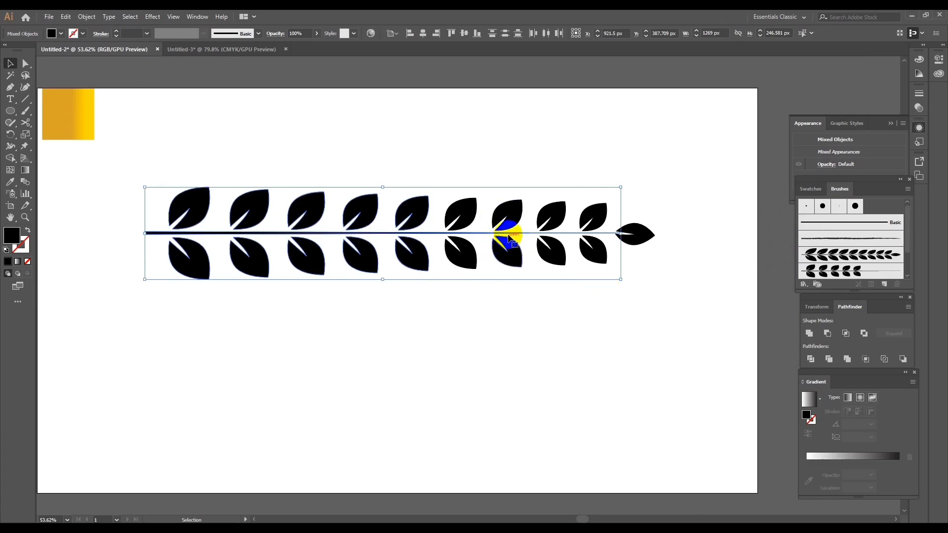
# - Delete the original stem, all its leaf pairs and the tip leaf from the artboard
pyautogui.click(509, 236)
pyautogui.press('Delete')
pyautogui.click(455, 184)
pyautogui.click(639, 250)
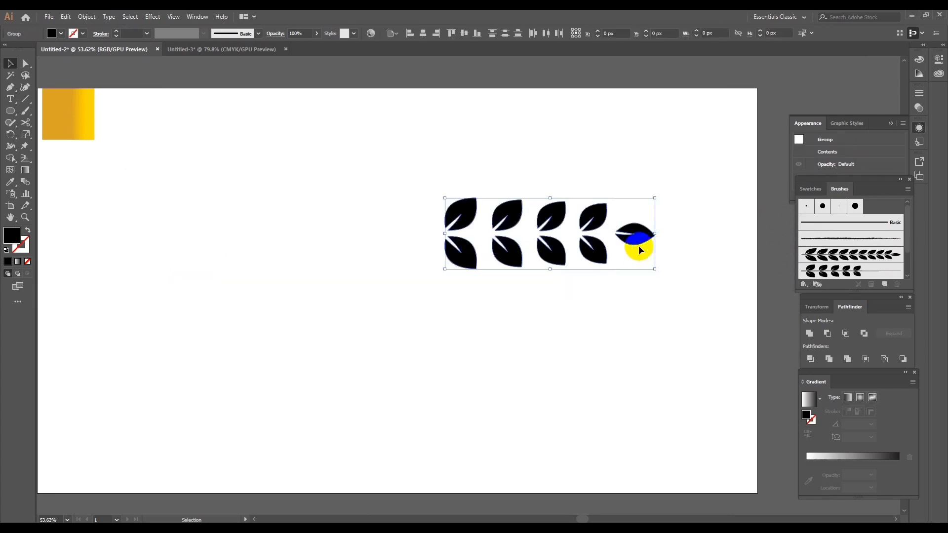
pyautogui.press('Delete')
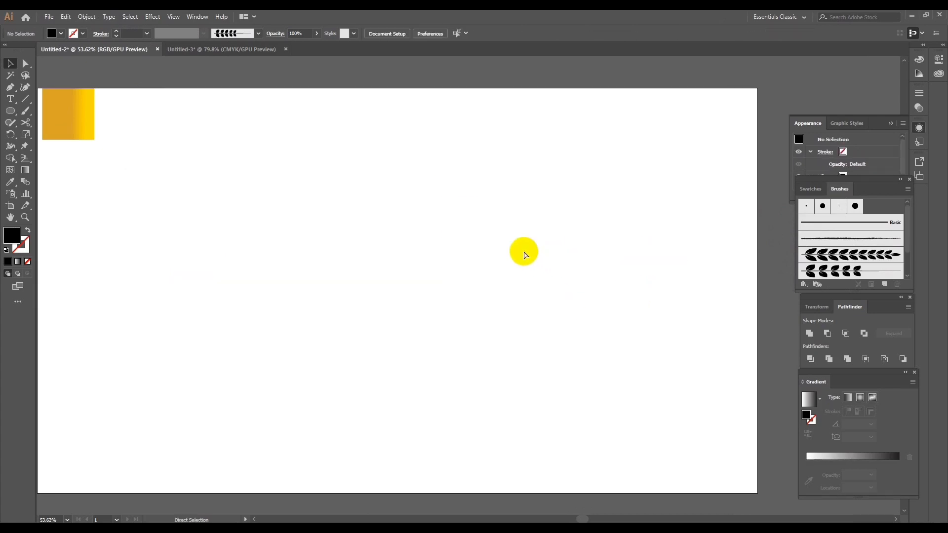
# - Draw an unfilled circle about 812 px across with a 1 pt black stroke
pyautogui.scroll(-1, 494, 245)
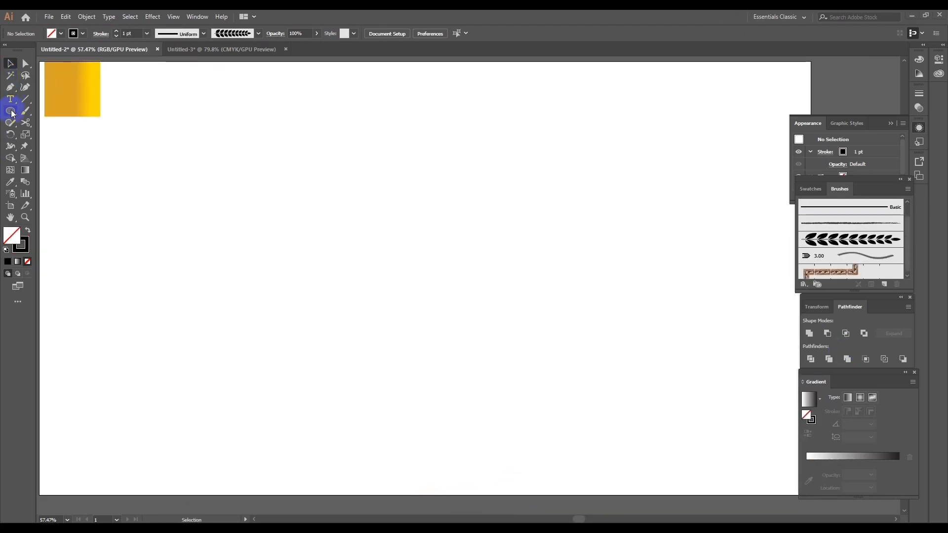
pyautogui.click(11, 112)
pyautogui.moveTo(381, 249); pyautogui.dragTo(544, 361)
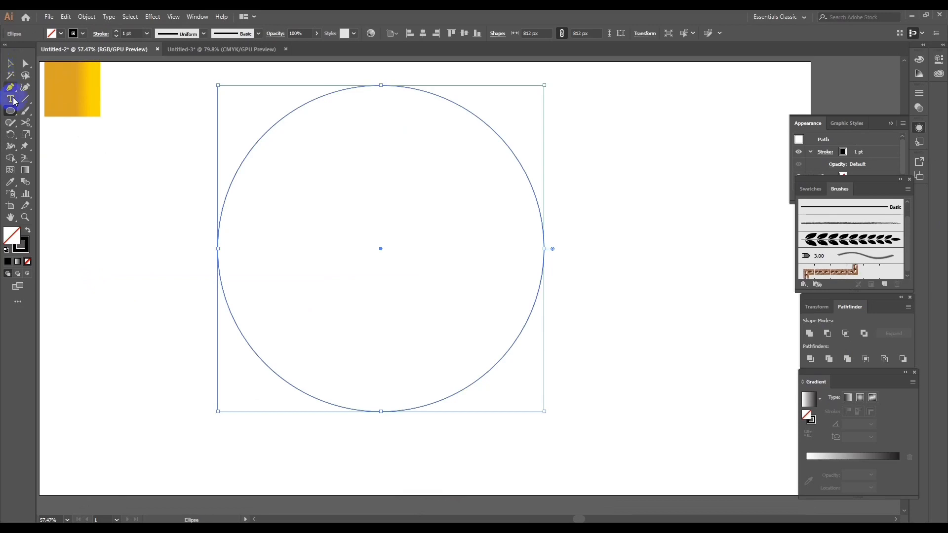
# - Cut the circle into two halves with the Scissors tool at its topmost and bottommost anchor points
pyautogui.click(26, 123)
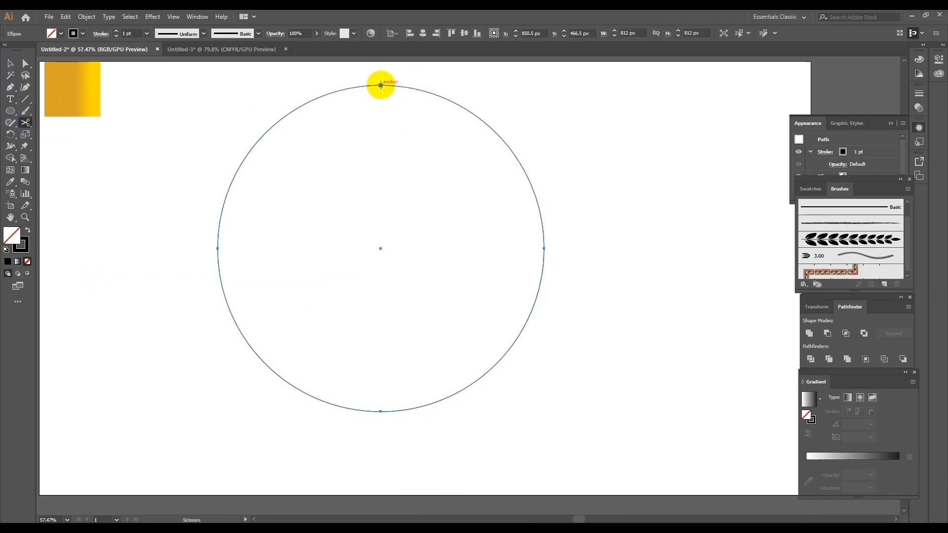
pyautogui.click(380, 84)
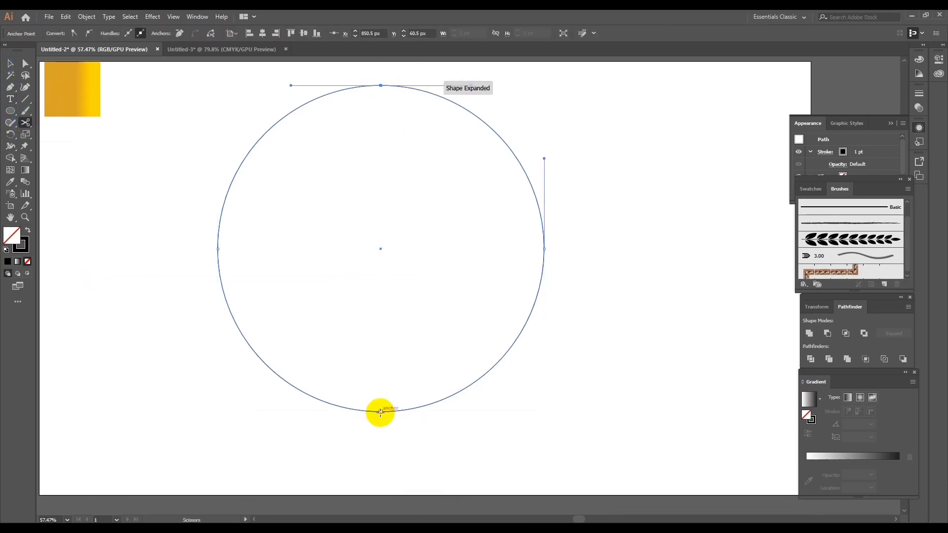
pyautogui.click(380, 411)
pyautogui.click(10, 65)
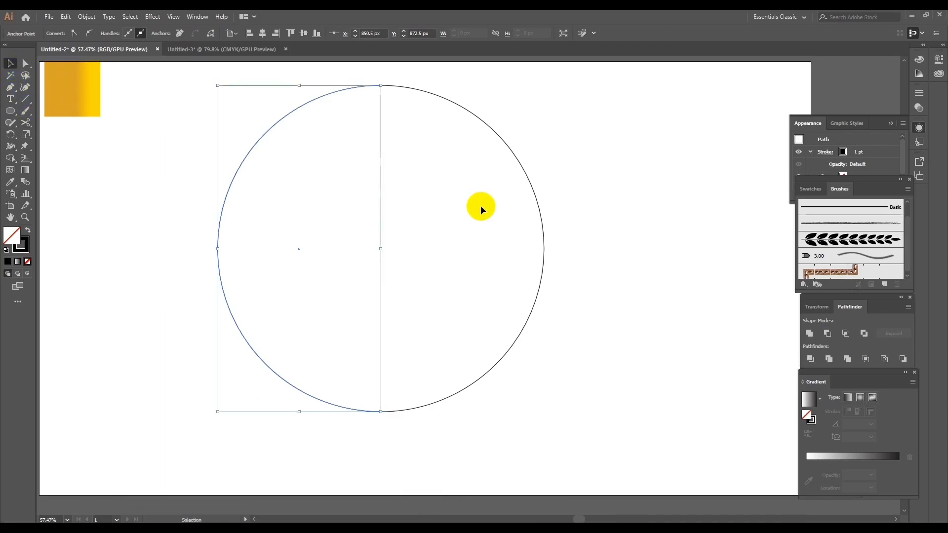
pyautogui.click(481, 205)
# - Apply the laurel art brush to the right and left halves of the circle
pyautogui.click(545, 230)
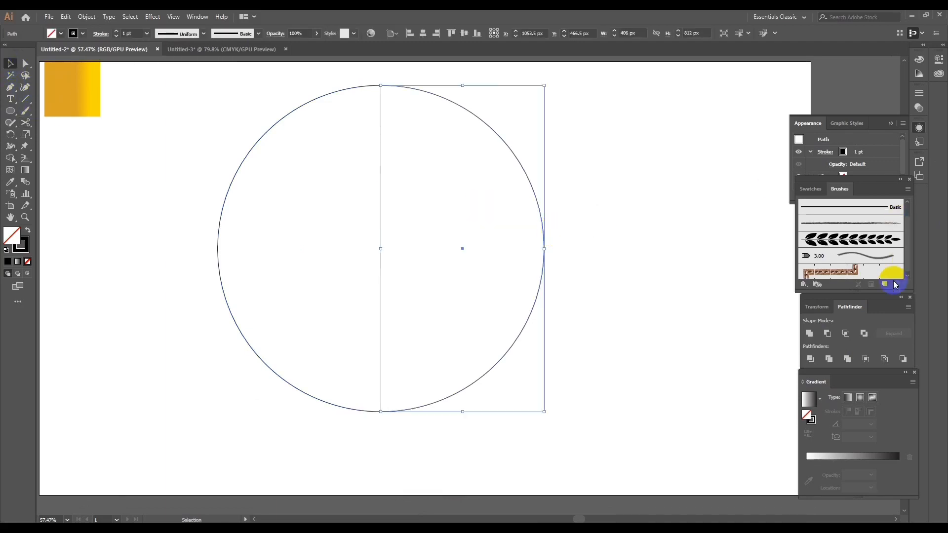
pyautogui.click(846, 239)
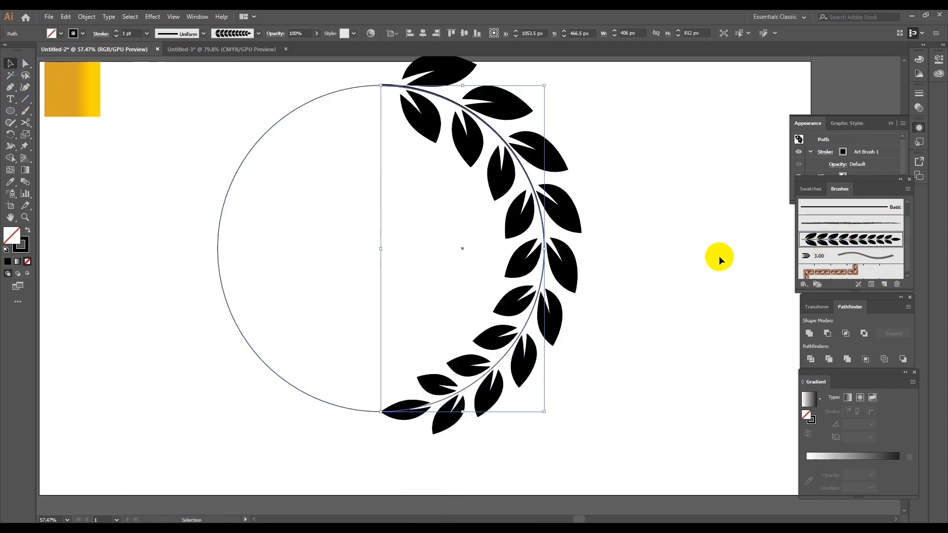
pyautogui.click(224, 208)
pyautogui.click(846, 239)
pyautogui.click(630, 296)
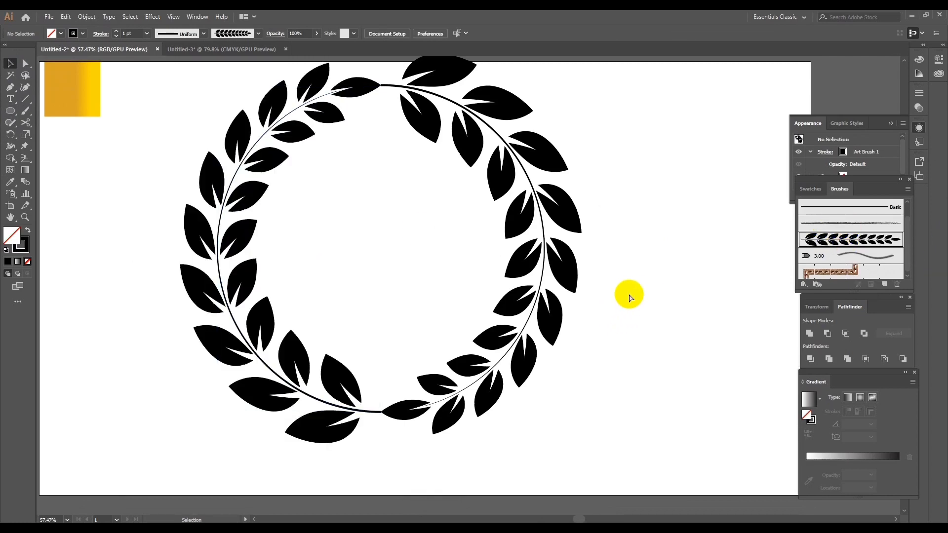
# - Reverse the right half's path direction with the Pen tool at its top endpoint so the branch mirrors the left one
pyautogui.moveTo(629, 287); pyautogui.dragTo(628, 330)
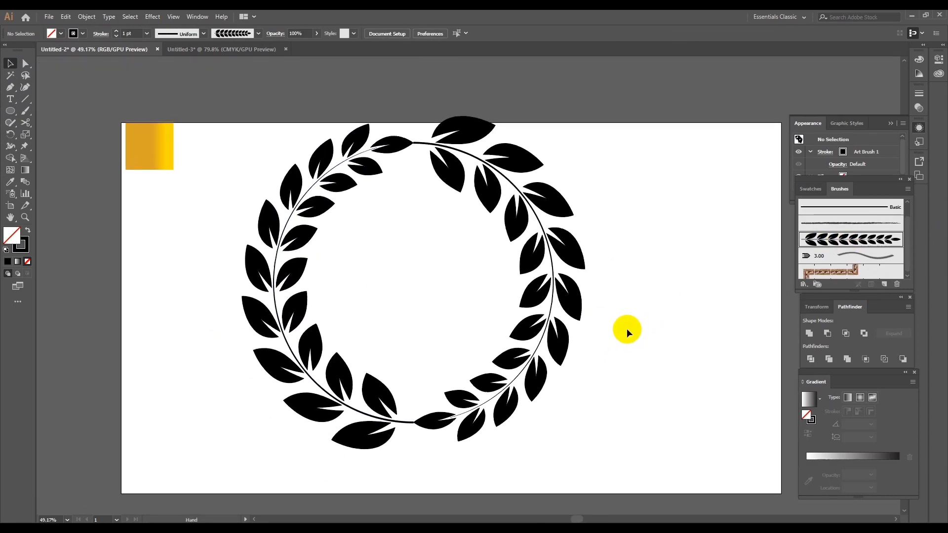
pyautogui.moveTo(280, 150); pyautogui.dragTo(485, 294)
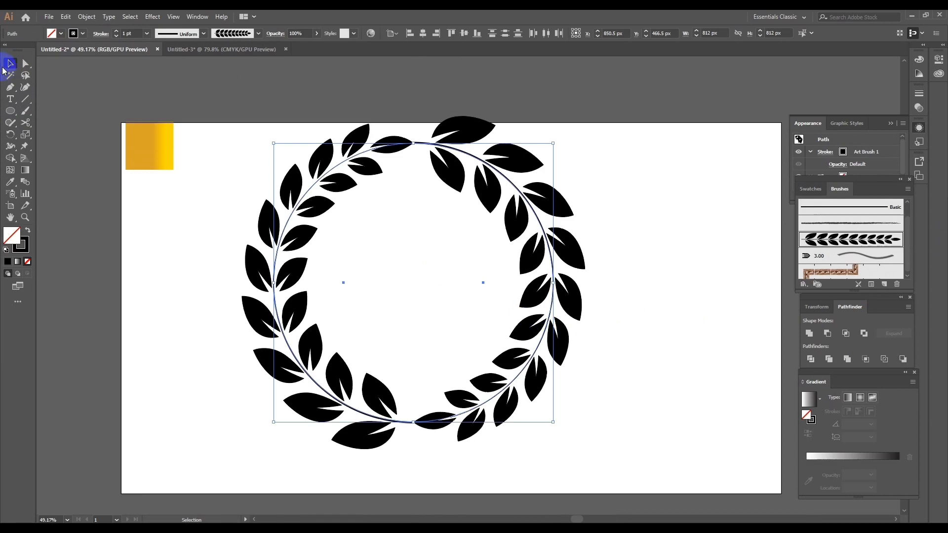
pyautogui.click(11, 89)
pyautogui.click(411, 145)
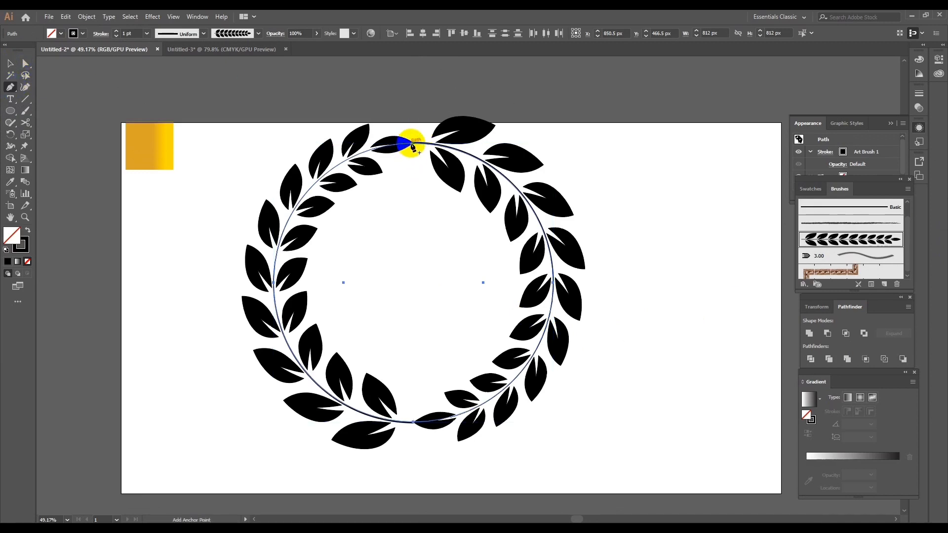
pyautogui.click(413, 144)
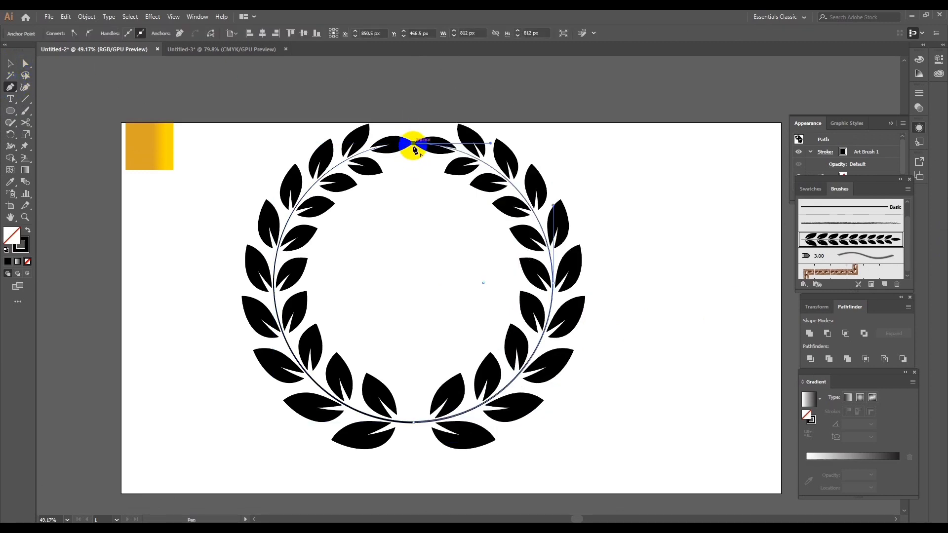
pyautogui.click(11, 62)
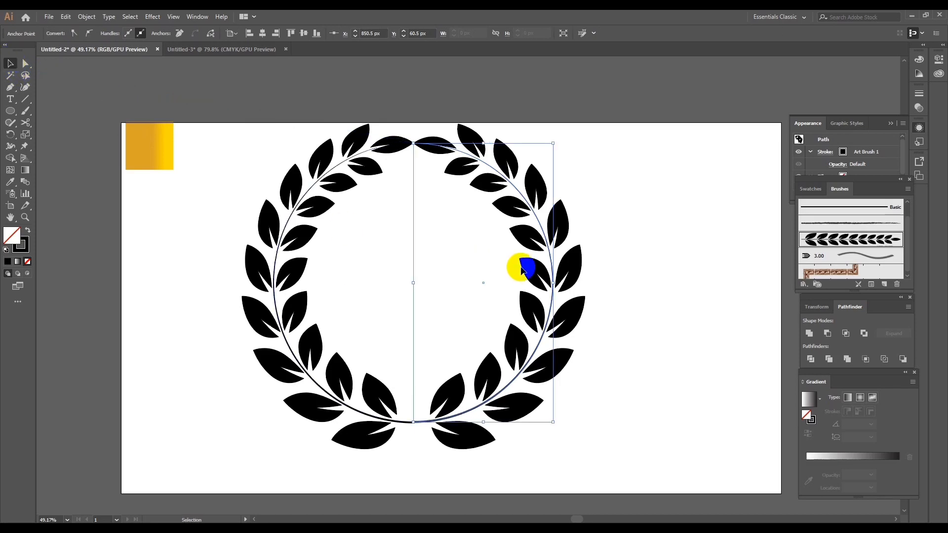
pyautogui.click(666, 259)
# - Nudge the right branch down about 1 px to align the two stems where they meet at the wreath's bottom
pyautogui.moveTo(679, 334); pyautogui.dragTo(677, 330)
pyautogui.click(560, 331)
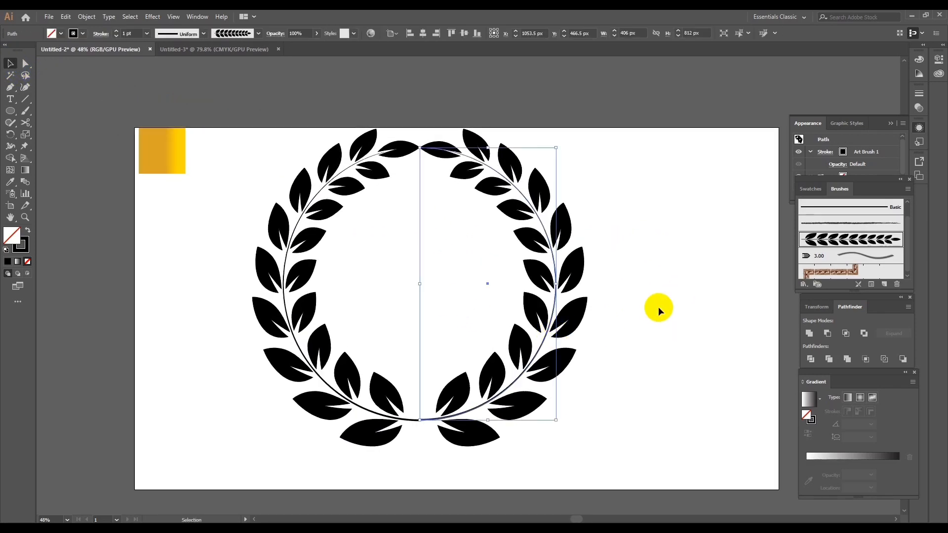
pyautogui.click(625, 407)
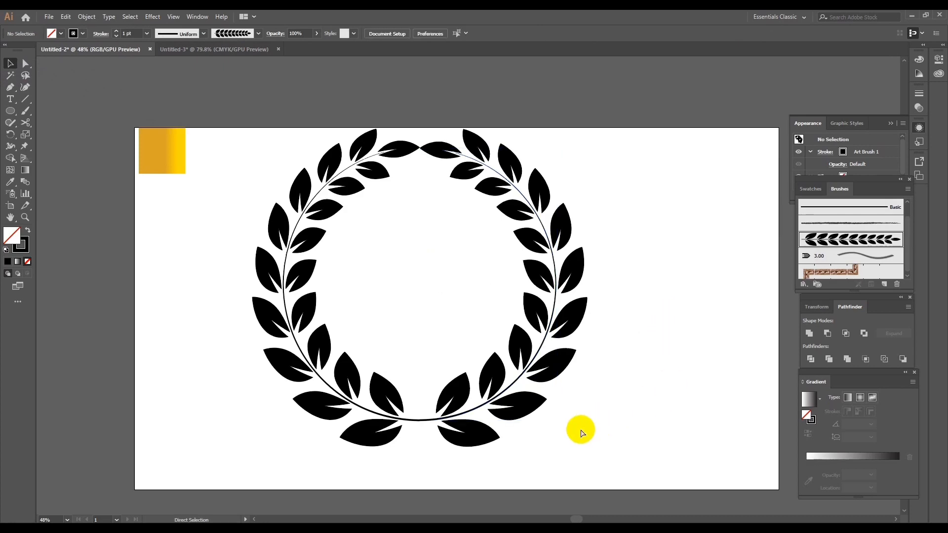
pyautogui.moveTo(583, 429); pyautogui.dragTo(661, 432)
pyautogui.click(504, 355)
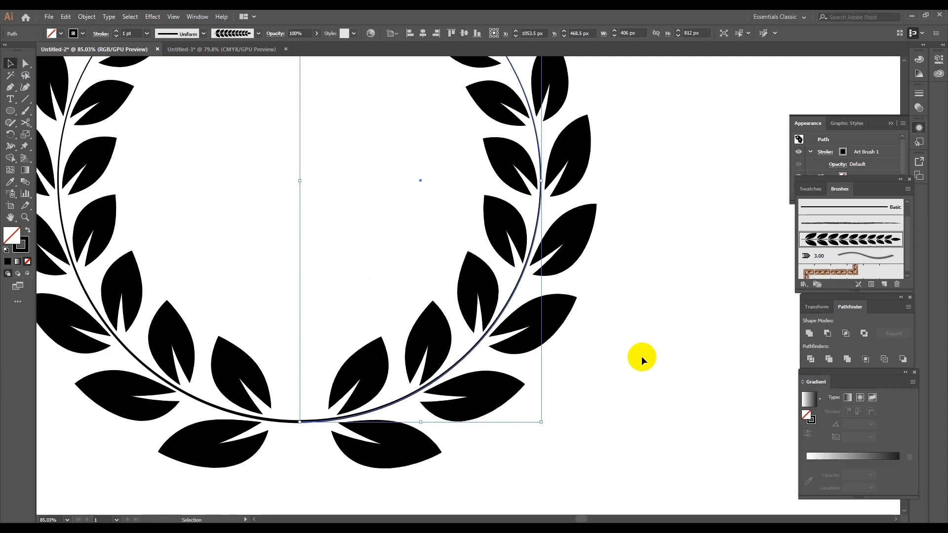
pyautogui.click(660, 377)
pyautogui.press('z')
pyautogui.moveTo(627, 387); pyautogui.dragTo(567, 387)
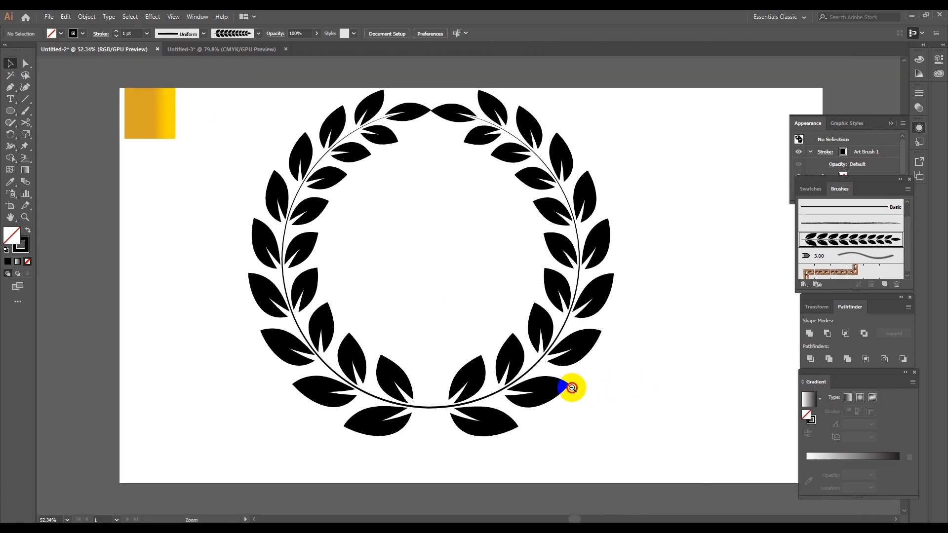
# - Select both laurel branches, expand their appearance and expand the resulting artwork into plain shapes
pyautogui.press('v')
pyautogui.moveTo(148, 157); pyautogui.dragTo(605, 432)
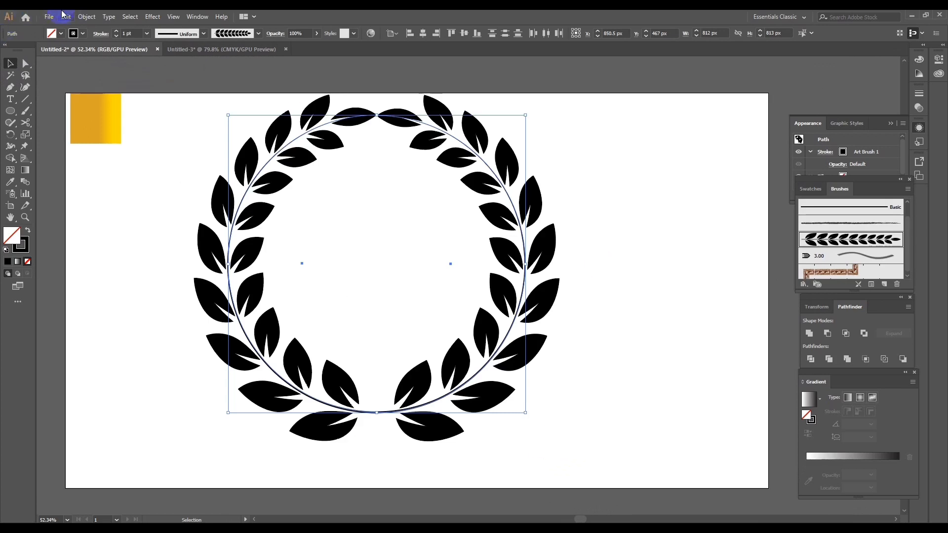
pyautogui.click(87, 17)
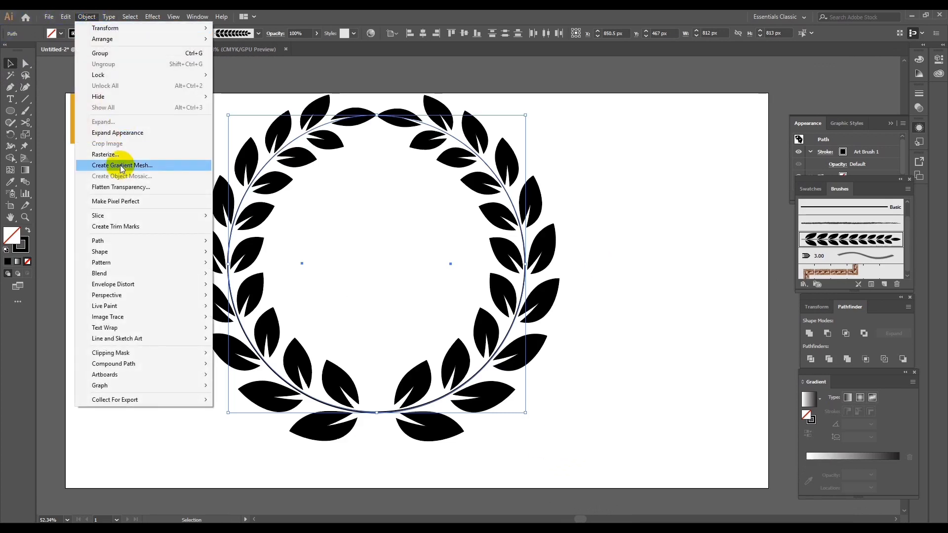
pyautogui.click(114, 131)
pyautogui.click(87, 18)
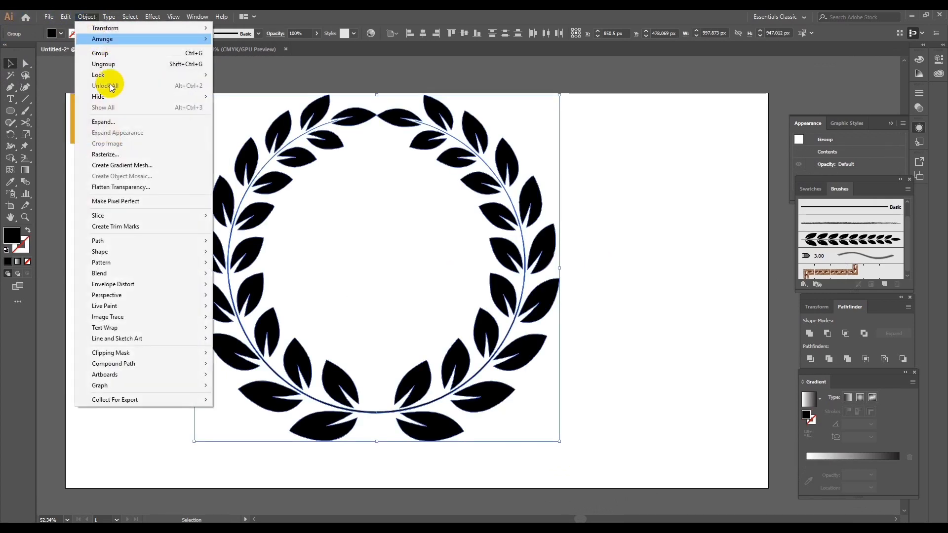
pyautogui.click(113, 122)
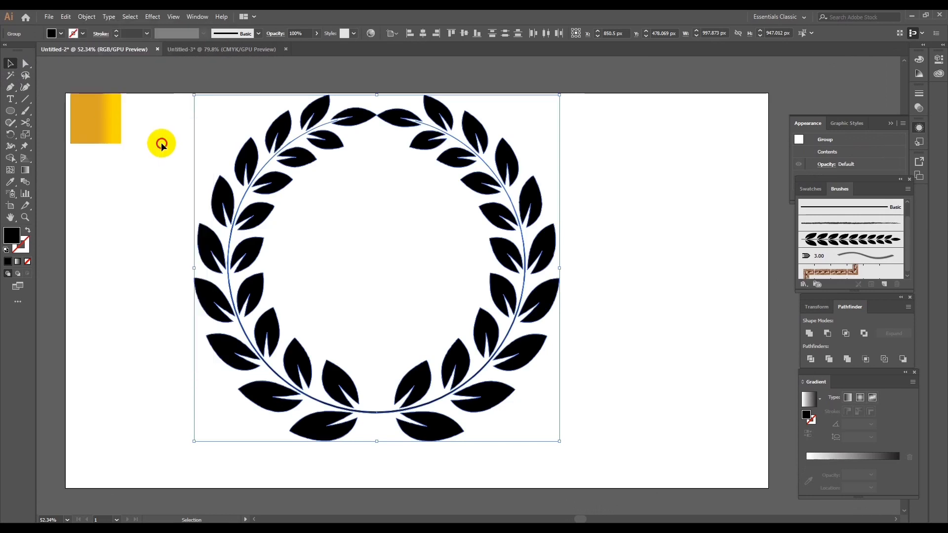
# - Scale the expanded wreath down about its centre to about 763 px wide
pyautogui.moveTo(162, 145); pyautogui.dragTo(516, 427)
pyautogui.moveTo(421, 355); pyautogui.dragTo(420, 355)
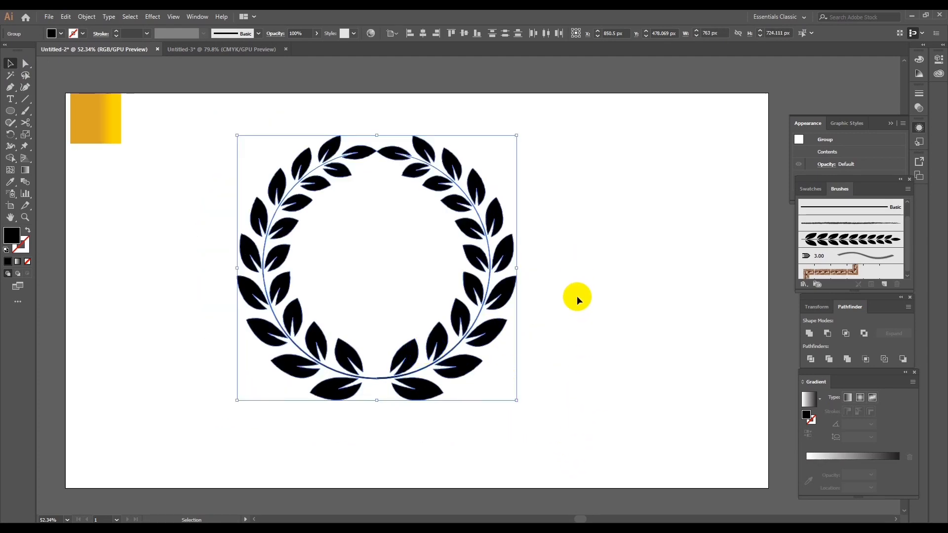
# - Group the expanded wreath shapes and move the group to the artboard's horizontal middle, at about X 958.5 px
pyautogui.rightClick(618, 286)
pyautogui.click(650, 346)
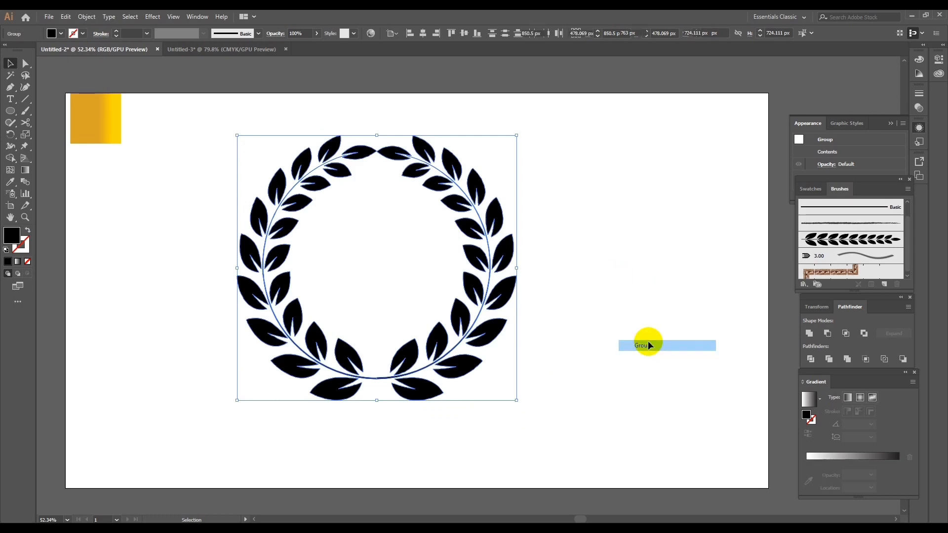
pyautogui.moveTo(474, 330); pyautogui.dragTo(512, 322)
pyautogui.click(640, 369)
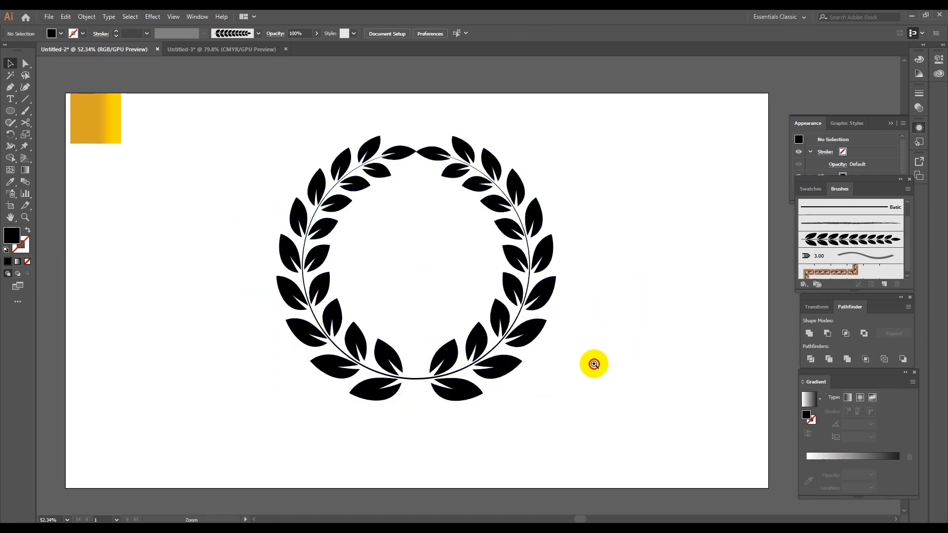
# - Draw a black circle about 332 px in diameter from the centre of the open space inside the wreath
pyautogui.scroll(3, 594, 364)
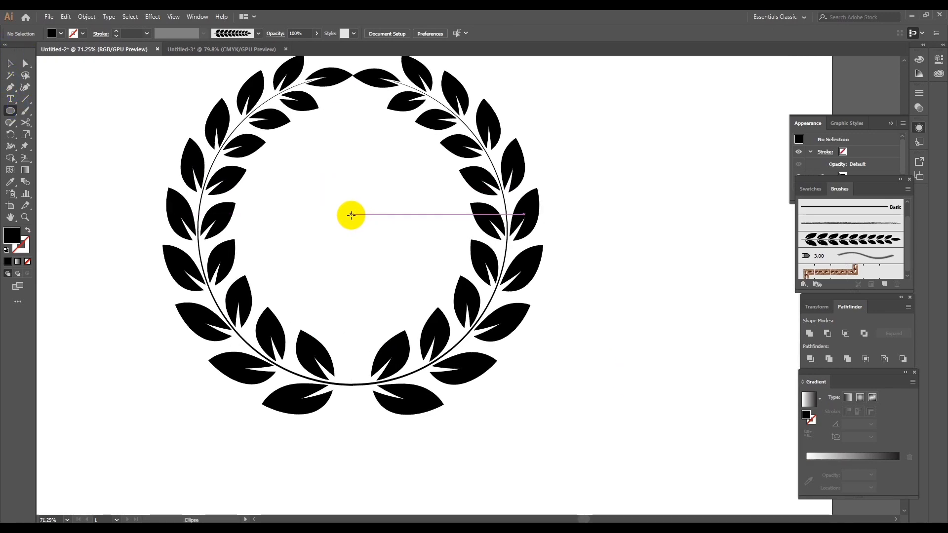
pyautogui.moveTo(351, 216); pyautogui.dragTo(418, 297)
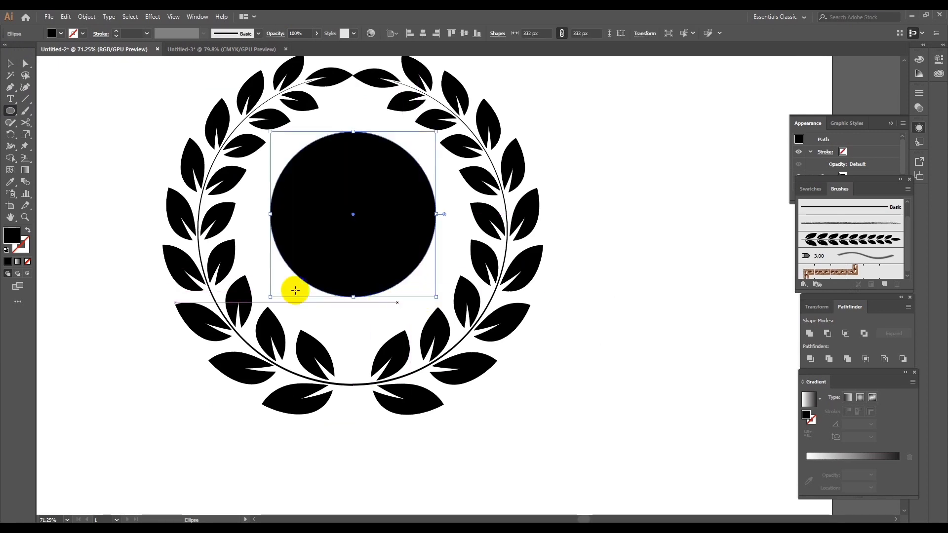
pyautogui.click(10, 63)
pyautogui.click(603, 267)
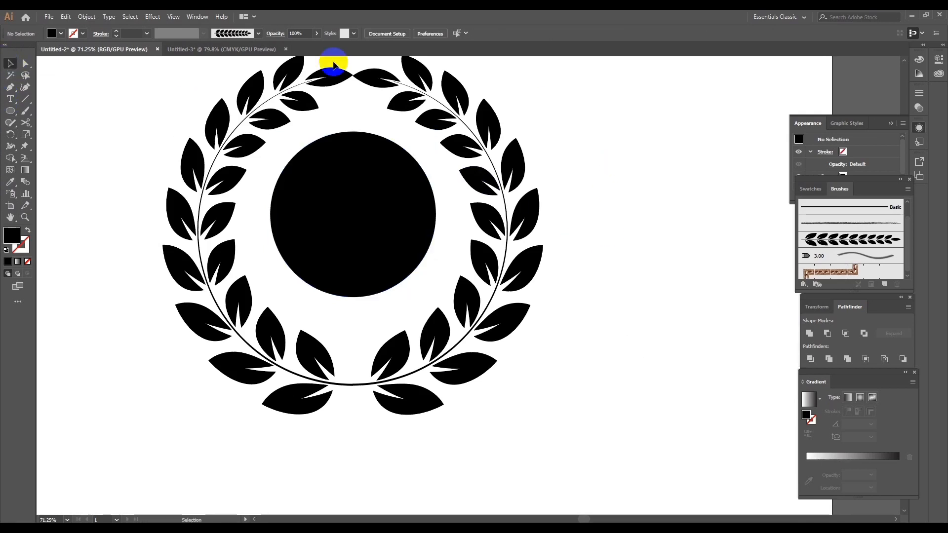
# - Add the letter W in Trajan Color, scale it to about 244 pt and place it over the black circle
pyautogui.click(10, 99)
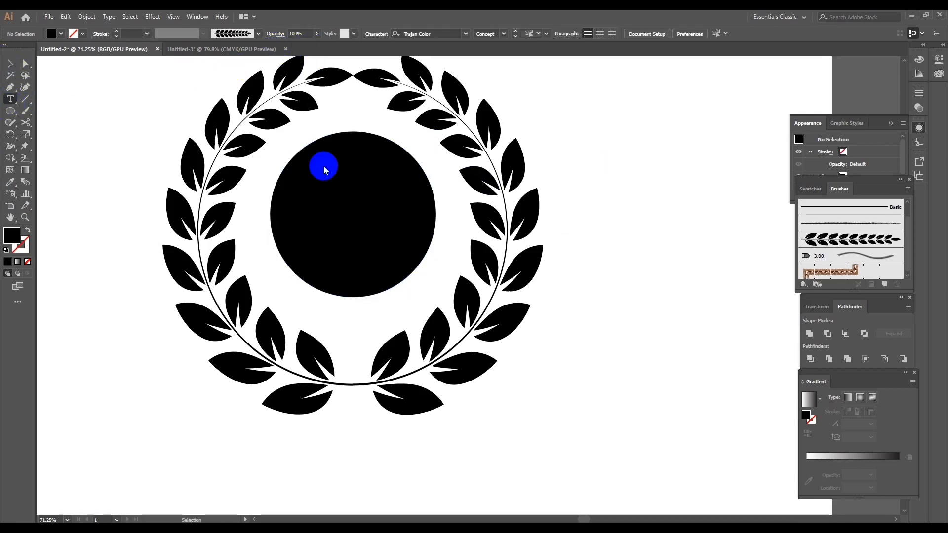
pyautogui.click(641, 273)
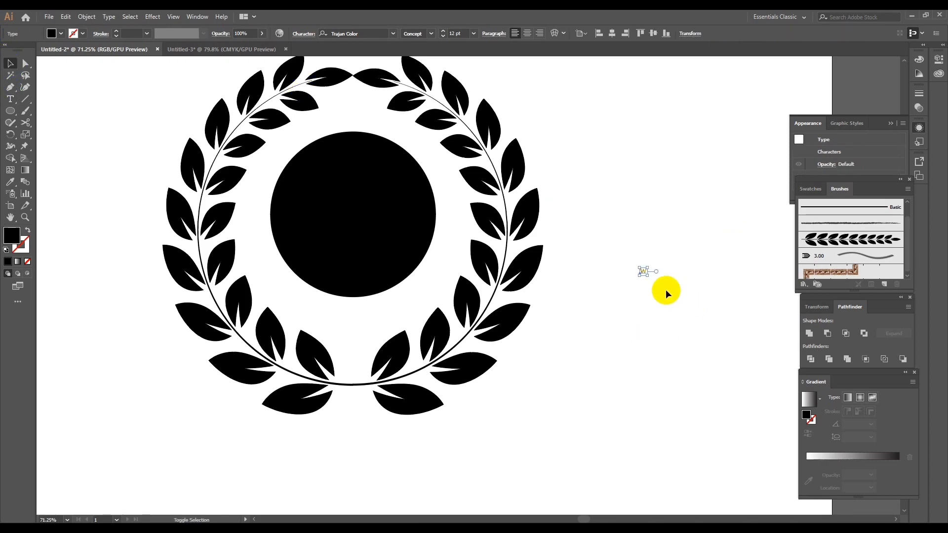
pyautogui.moveTo(650, 277); pyautogui.dragTo(711, 341)
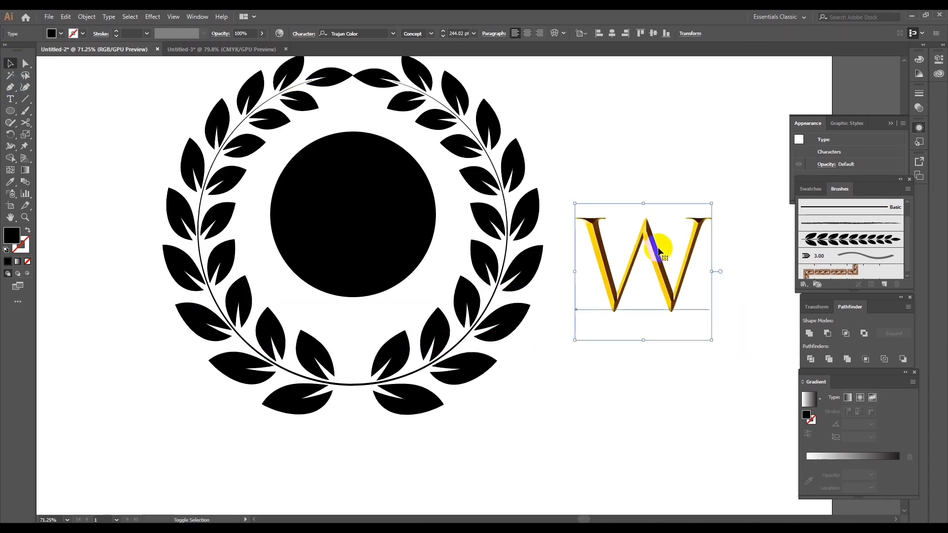
pyautogui.moveTo(650, 241); pyautogui.dragTo(163, 366)
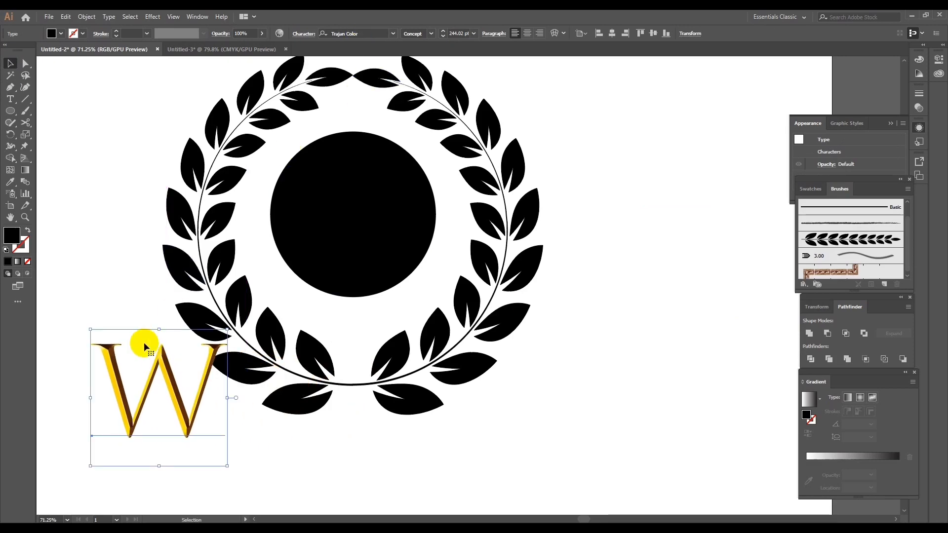
pyautogui.moveTo(162, 365); pyautogui.dragTo(354, 199)
# - Convert the letter W to outlines, ungroup it and unite its pieces into a single shape
pyautogui.rightClick(661, 230)
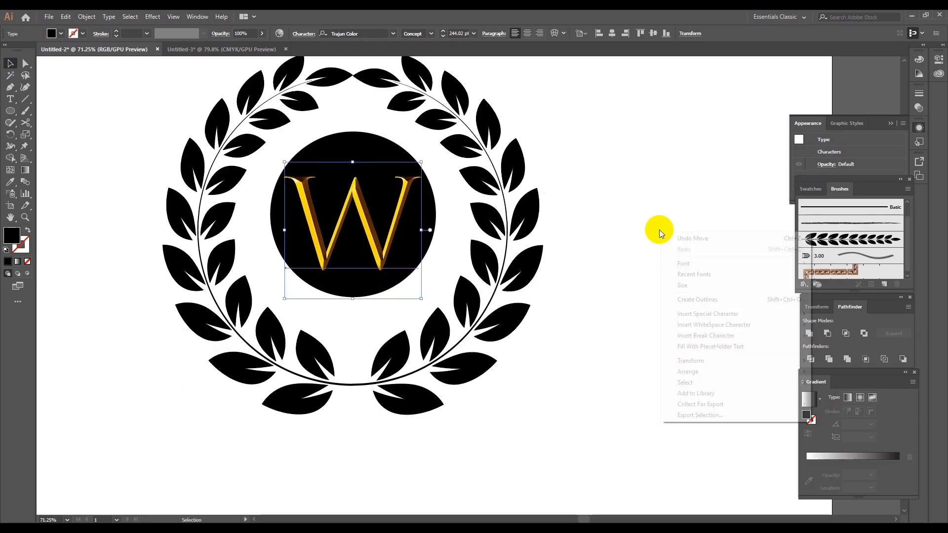
pyautogui.click(701, 300)
pyautogui.rightClick(617, 222)
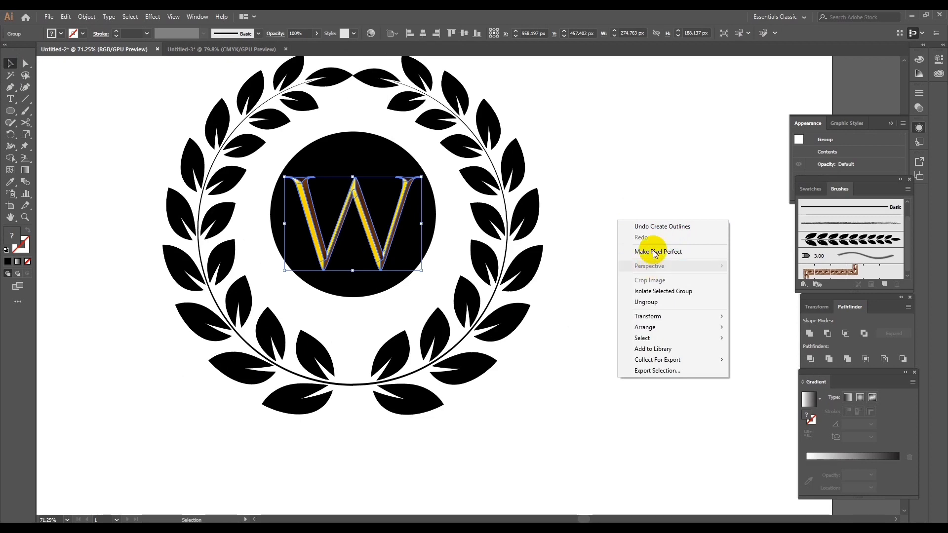
pyautogui.click(652, 302)
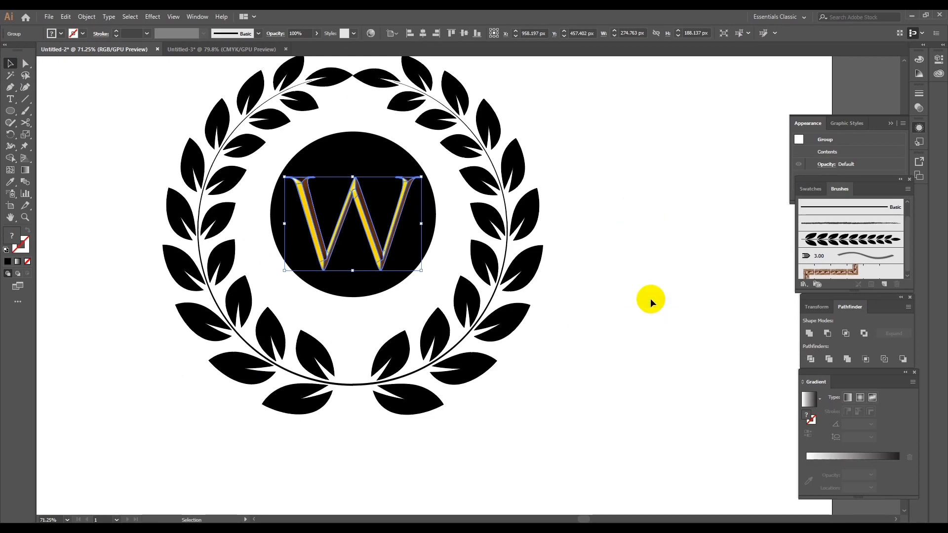
pyautogui.click(809, 334)
pyautogui.click(655, 312)
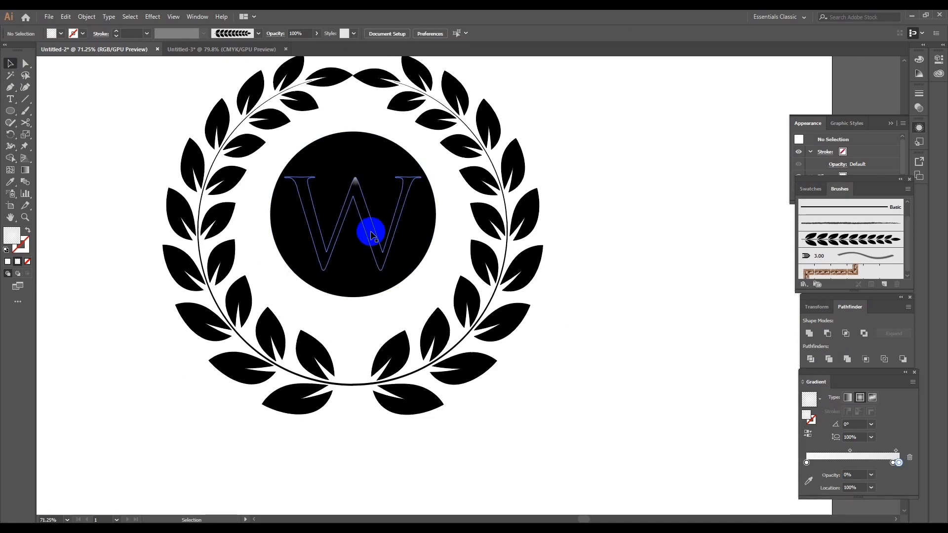
# - Fill the W shape with the gold gradient sampled from the square in the artboard's corner
pyautogui.click(371, 232)
pyautogui.hotkey('ctrl', 'alt', 'space')
pyautogui.click(601, 280)
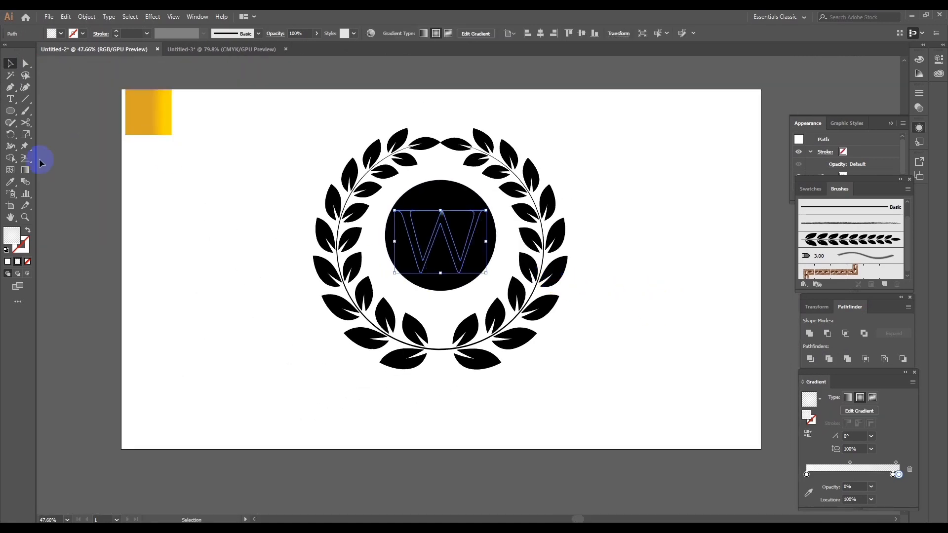
pyautogui.click(10, 181)
pyautogui.click(130, 123)
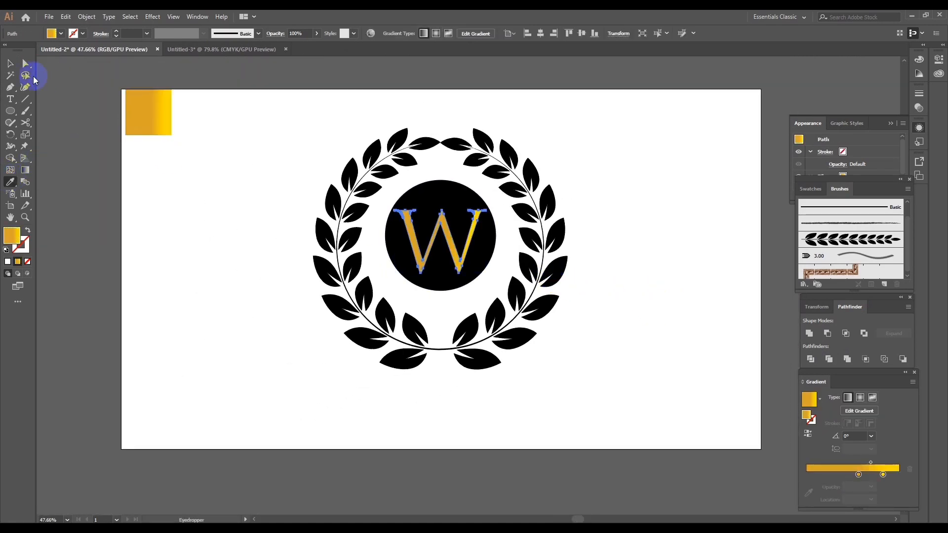
pyautogui.click(7, 68)
pyautogui.click(603, 205)
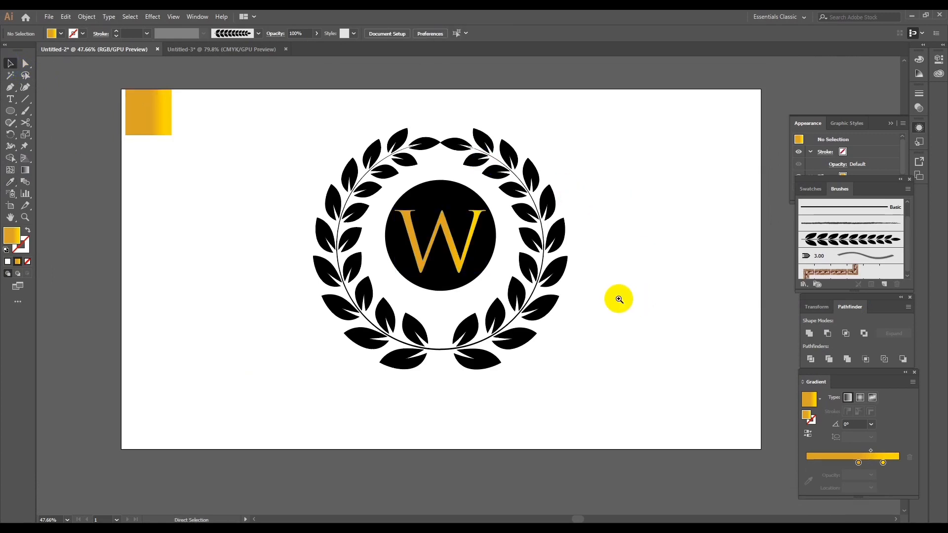
# - Group the wreath, circle and letter W, and centre the group vertically on the artboard
pyautogui.click(619, 299)
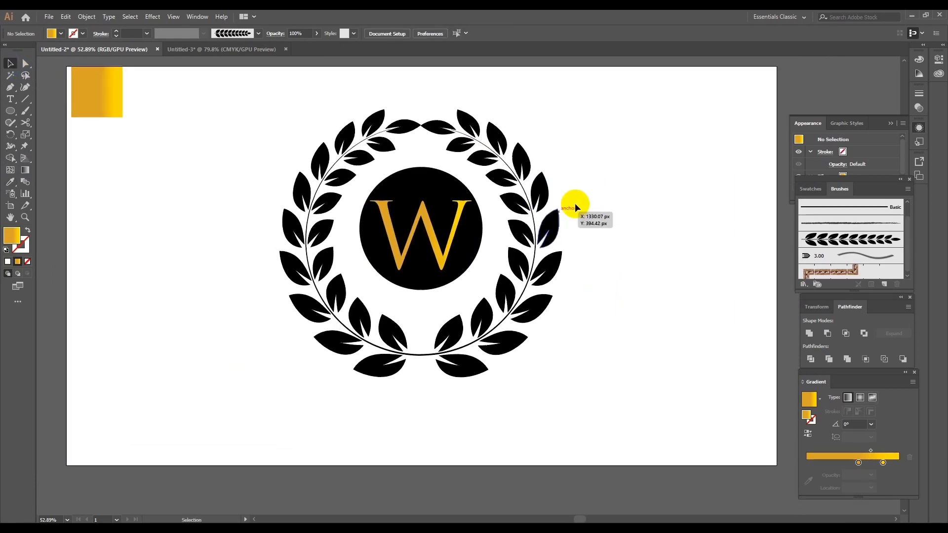
pyautogui.moveTo(205, 155); pyautogui.dragTo(523, 349)
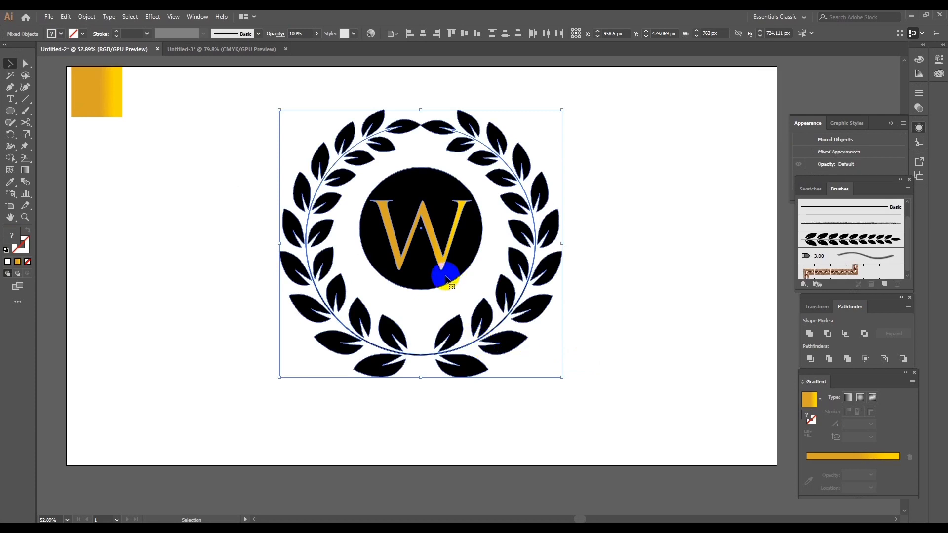
pyautogui.rightClick(599, 209)
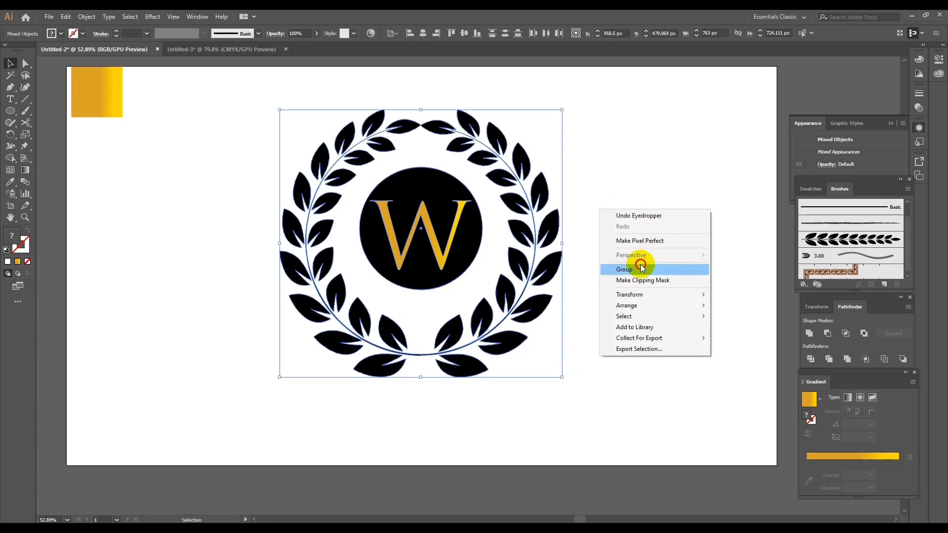
pyautogui.click(641, 267)
pyautogui.moveTo(418, 266); pyautogui.dragTo(415, 251)
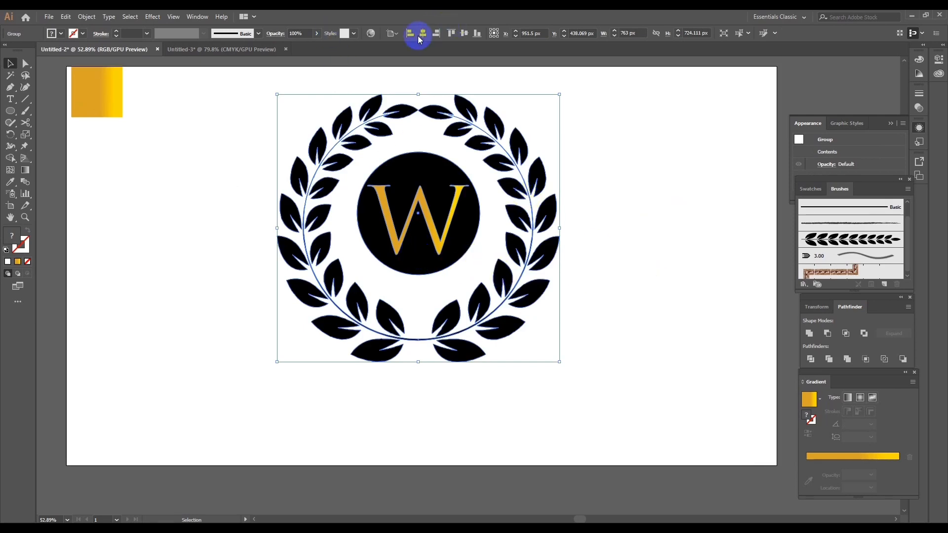
pyautogui.click(397, 33)
pyautogui.click(436, 41)
pyautogui.click(464, 33)
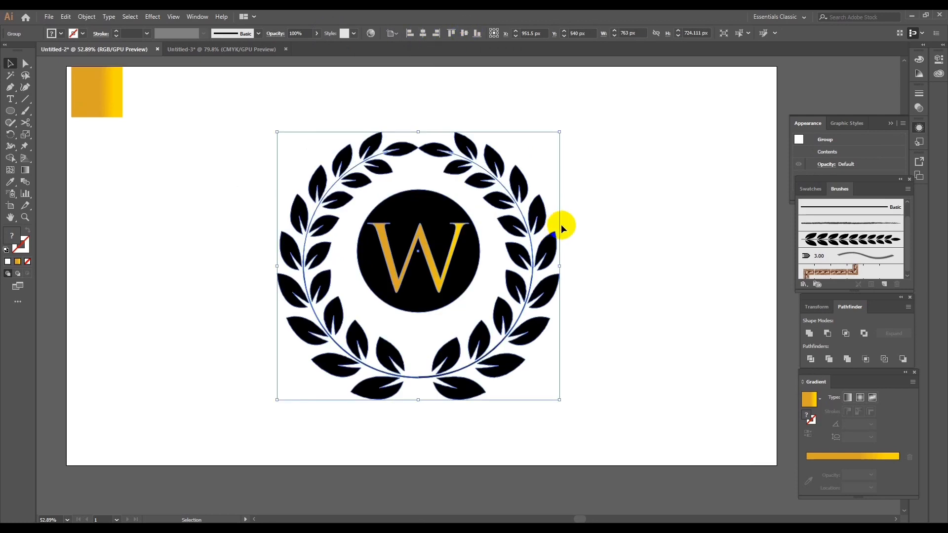
# - Cover the artboard with the modern dark texture image at about 1920 x 1079 px and send it behind the logo
pyautogui.moveTo(66, 67); pyautogui.dragTo(766, 482)
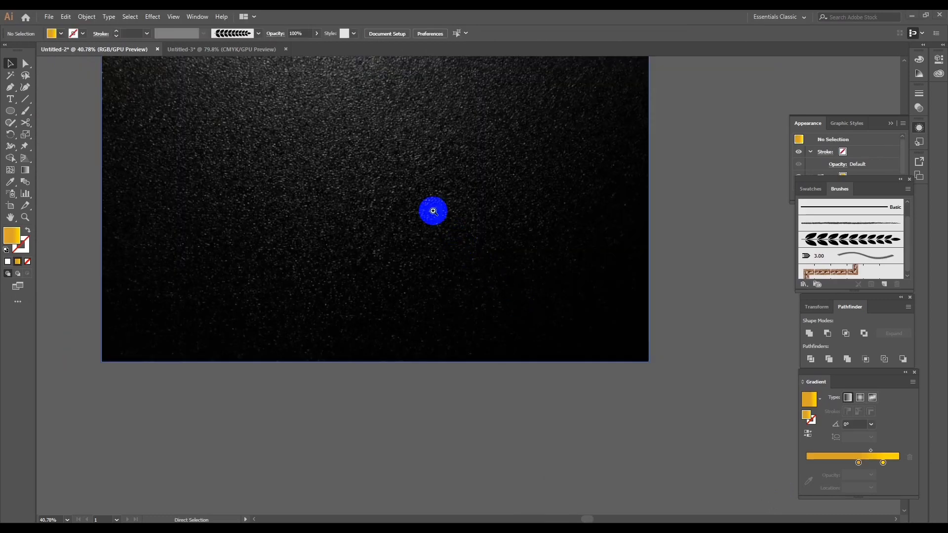
pyautogui.scroll(1, 476, 239)
pyautogui.scroll(1, 494, 279)
pyautogui.rightClick(531, 276)
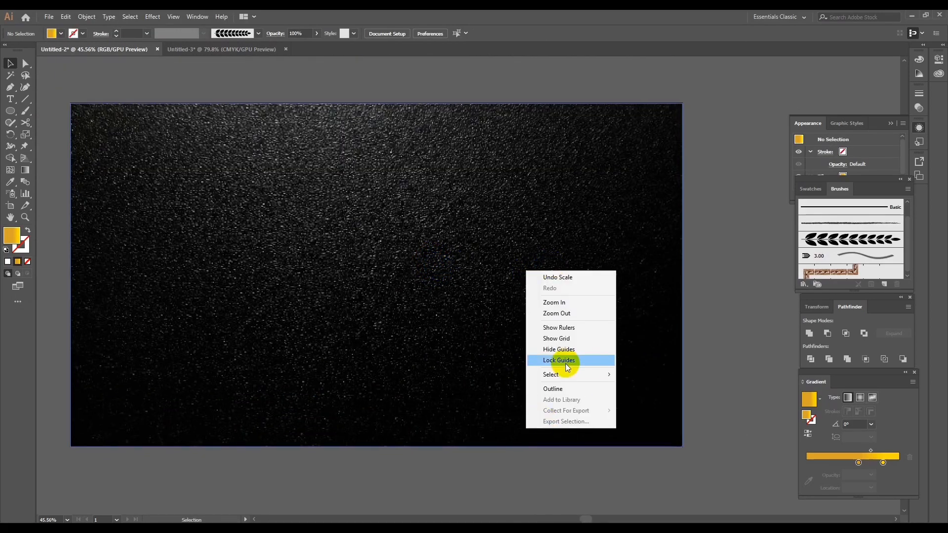
pyautogui.rightClick(300, 239)
pyautogui.moveTo(351, 322)
pyautogui.click(472, 357)
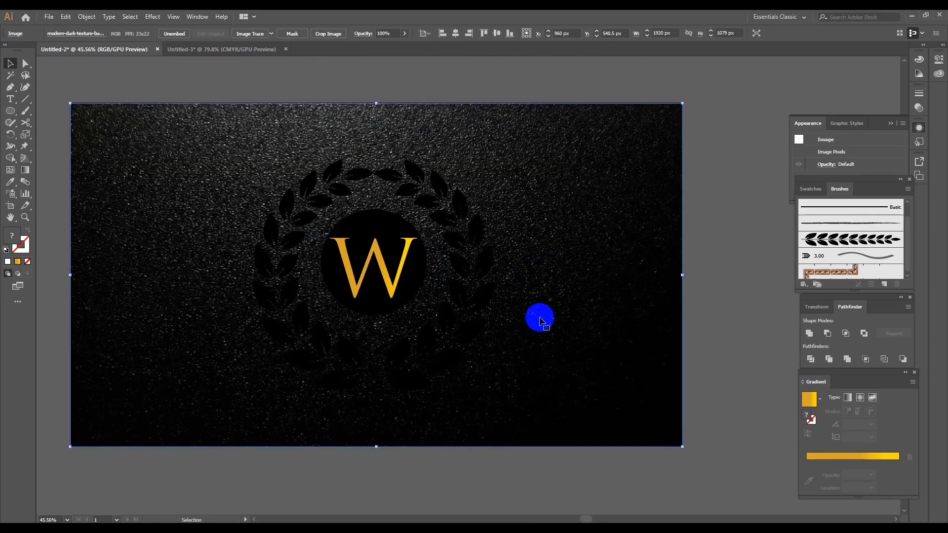
# - Lock the dark texture background and place the gold gradient square outside the artboard, above its upper edge
pyautogui.moveTo(561, 278); pyautogui.dragTo(523, 234)
pyautogui.hotkey('ctrl', '2')
pyautogui.moveTo(40, 144); pyautogui.dragTo(304, 106)
pyautogui.moveTo(528, 213); pyautogui.dragTo(575, 237)
pyautogui.moveTo(550, 236); pyautogui.dragTo(557, 252)
# - Ungroup the logo into the separate wreath, circle and letter W
pyautogui.moveTo(229, 146)
pyautogui.mouseDown()
pyautogui.moveTo(406, 302)
pyautogui.moveTo(549, 373)
pyautogui.mouseUp()
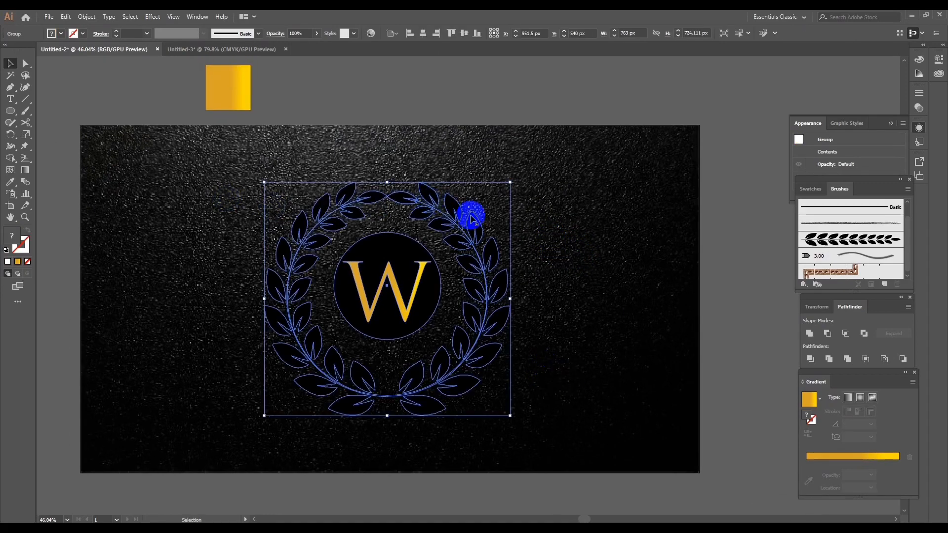
pyautogui.rightClick(554, 222)
pyautogui.click(614, 304)
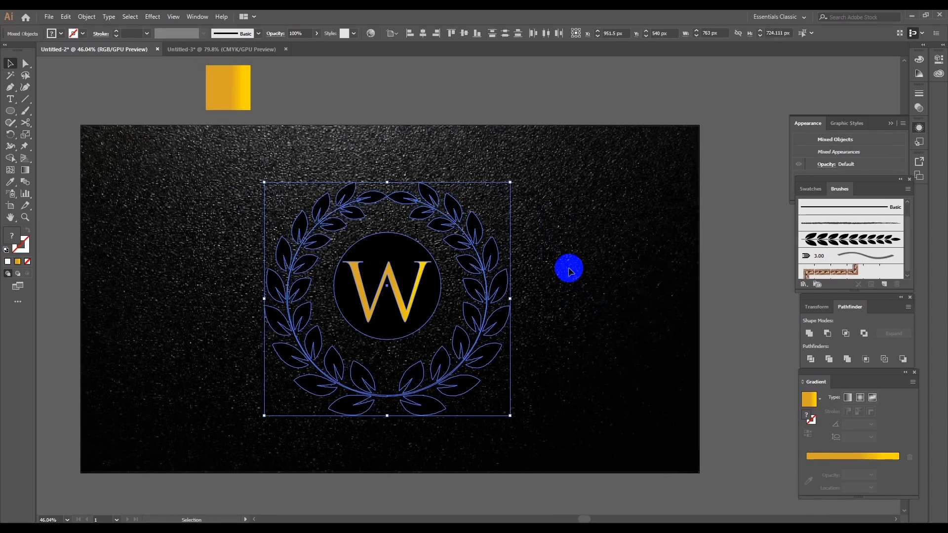
pyautogui.click(573, 276)
# - Fill the whole wreath with the gold gradient sampled from the square above the artboard
pyautogui.click(495, 284)
pyautogui.click(249, 79)
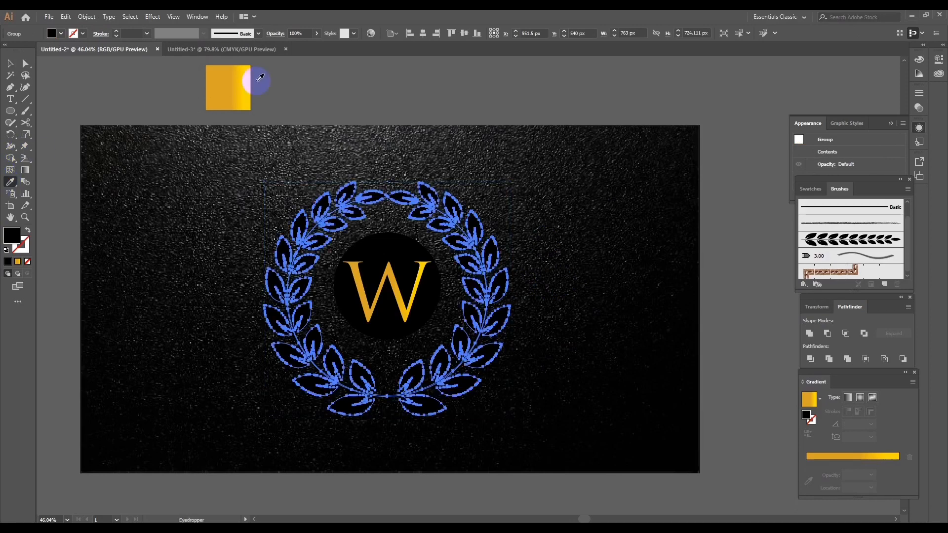
pyautogui.click(10, 63)
pyautogui.click(564, 267)
pyautogui.moveTo(565, 260)
pyautogui.mouseDown()
pyautogui.moveTo(555, 257)
pyautogui.moveTo(567, 258)
pyautogui.mouseUp()
# - Select the whole logo and open its blending mode choices in the transparency settings
pyautogui.moveTo(244, 181); pyautogui.dragTo(486, 360)
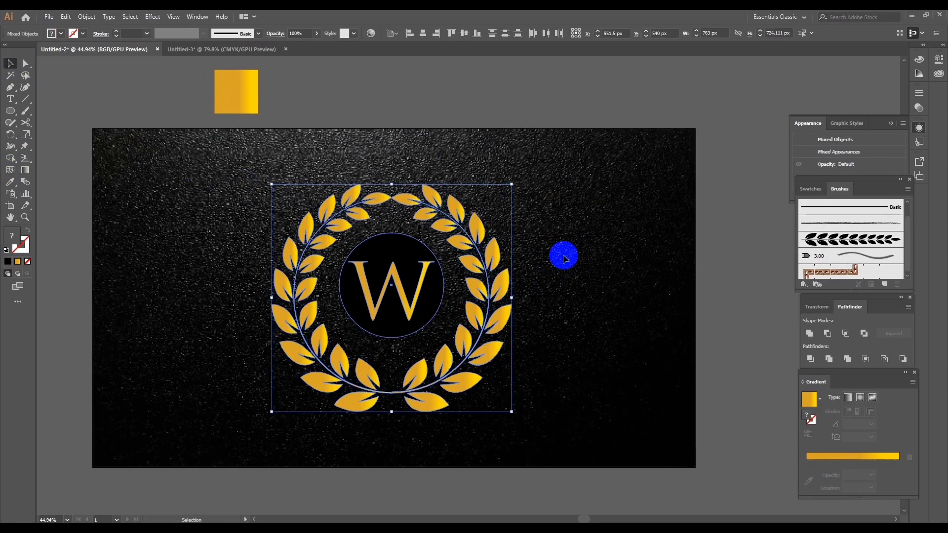
pyautogui.click(918, 113)
pyautogui.click(837, 104)
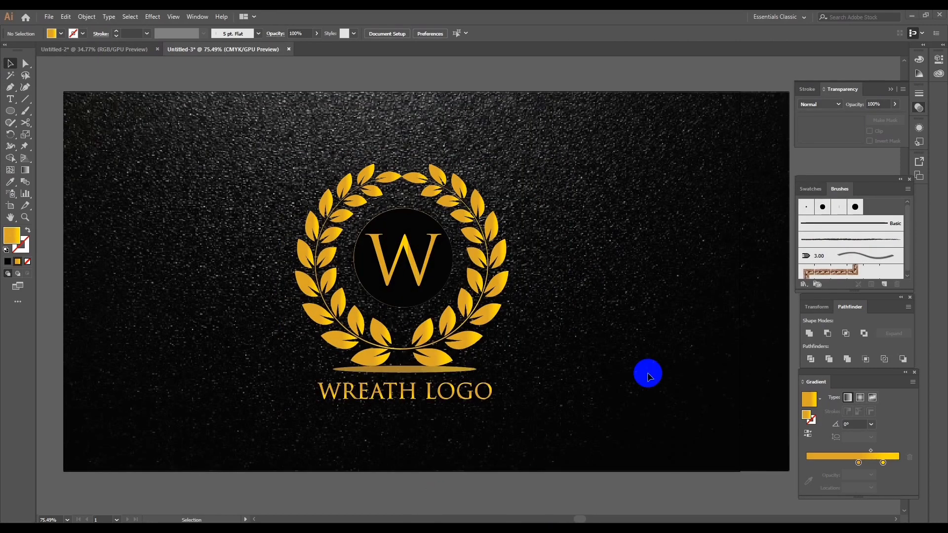
# - In the Untitled-3 document, group the wreath, W badge, gold base ellipse and WREATH LOGO text
pyautogui.moveTo(202, 216); pyautogui.dragTo(506, 424)
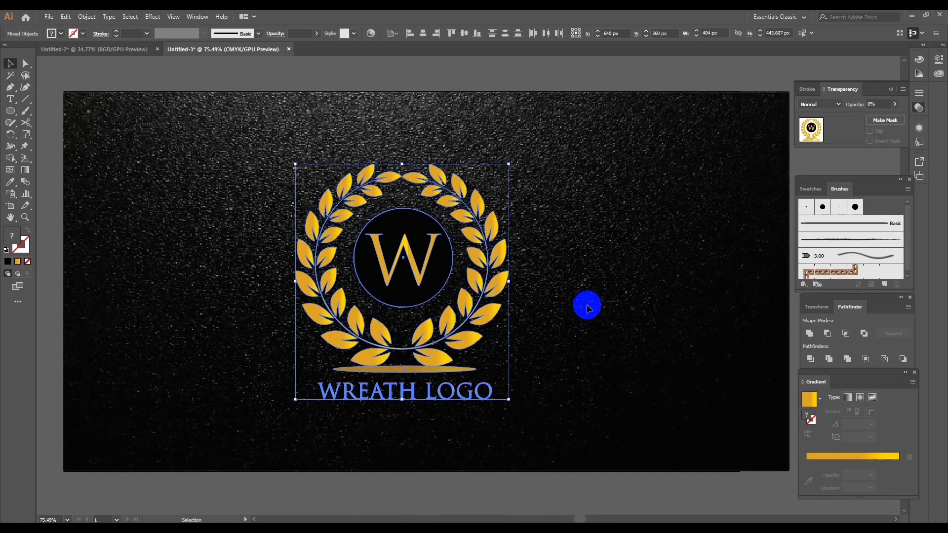
pyautogui.rightClick(574, 267)
pyautogui.click(610, 327)
pyautogui.click(597, 295)
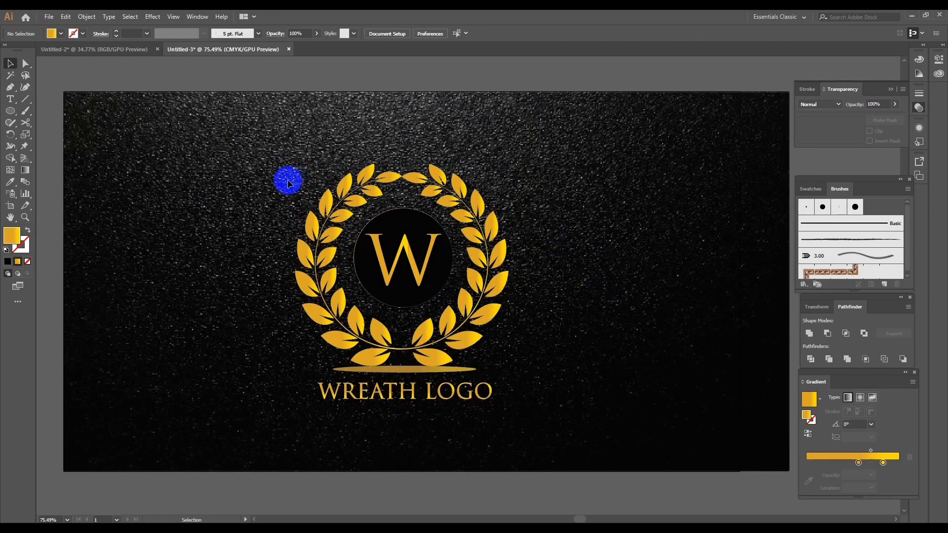
# - Centre the grouped WREATH LOGO artwork horizontally on the artboard
pyautogui.moveTo(226, 166); pyautogui.dragTo(510, 422)
pyautogui.click(394, 33)
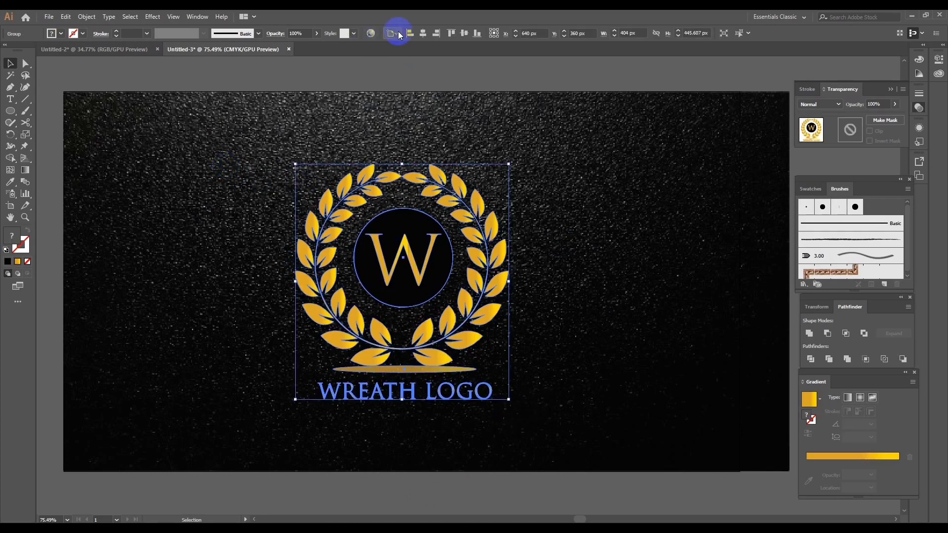
pyautogui.click(424, 35)
pyautogui.click(605, 213)
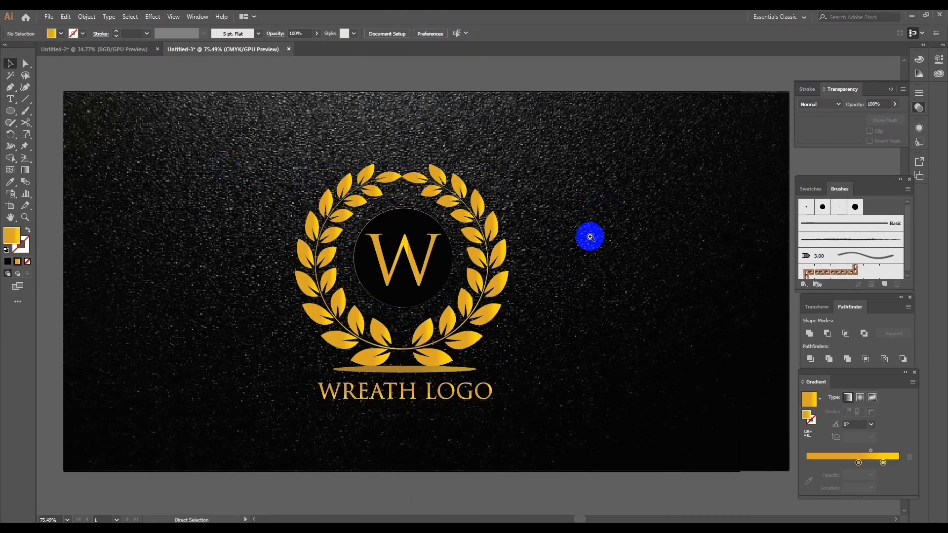
pyautogui.scroll(-1, 576, 235)
pyautogui.hscroll(1, 568, 236)
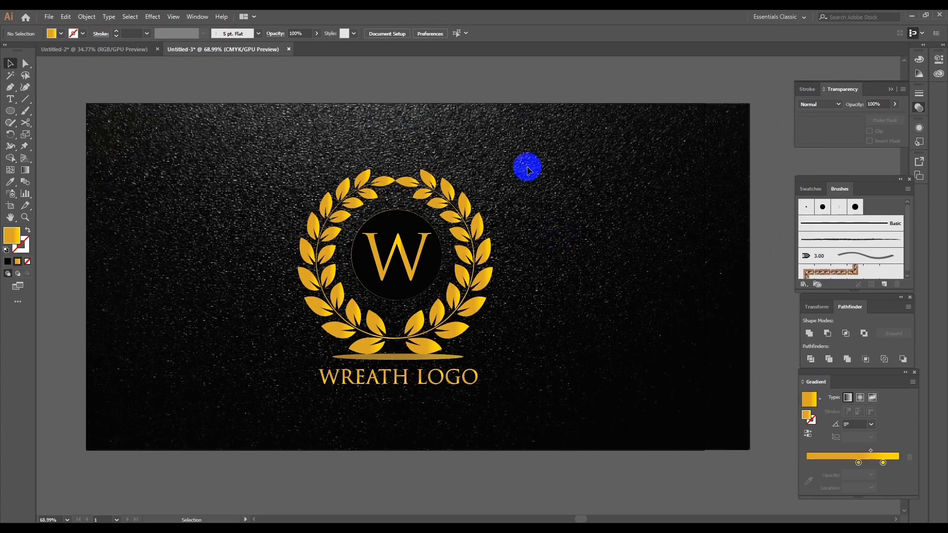